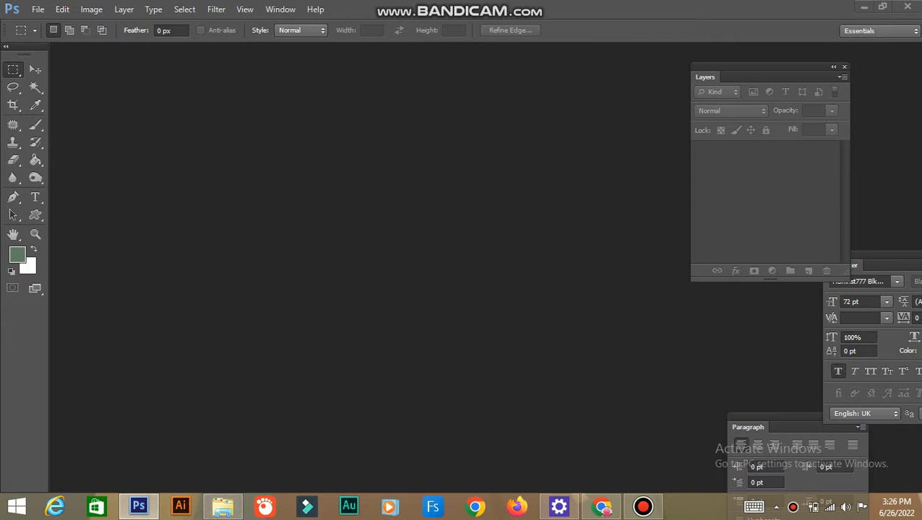
{"action": "left_click", "coordinate": [223, 506]}
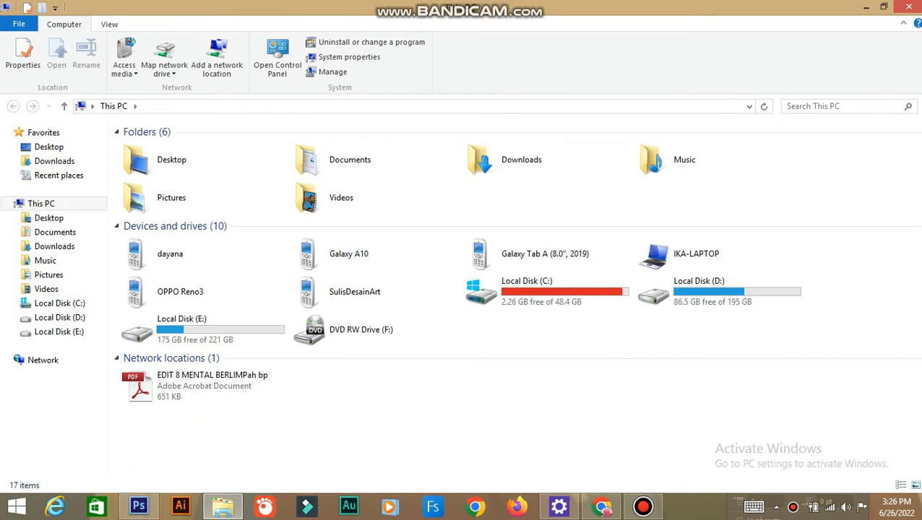
{"action": "left_click", "coordinate": [58, 331]}
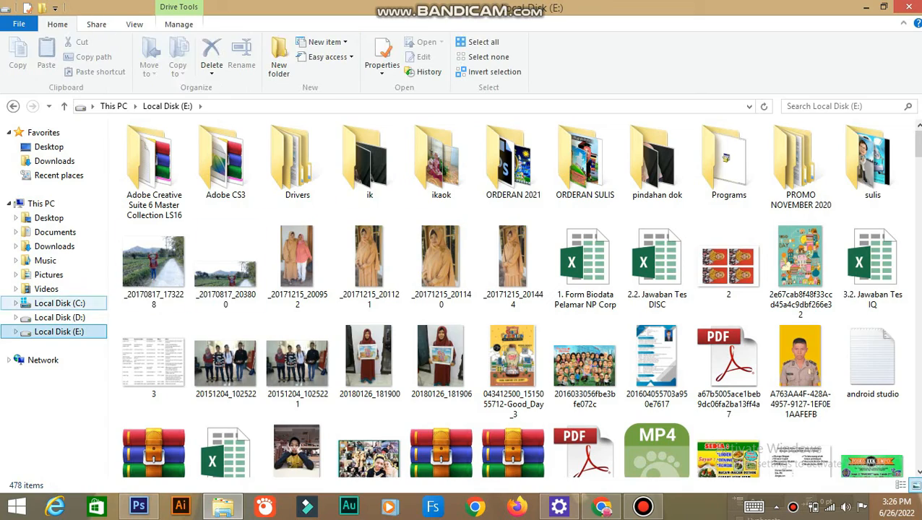
{"action": "left_click", "coordinate": [59, 317]}
{"action": "double_click", "coordinate": [298, 160]}
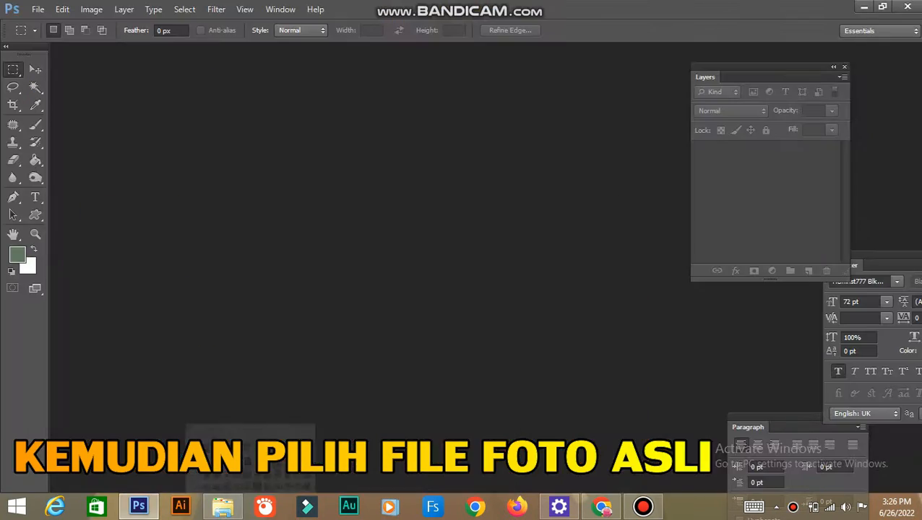
- Open the image poto asli from the BAHAN UP folder
{"action": "left_click", "coordinate": [38, 8]}
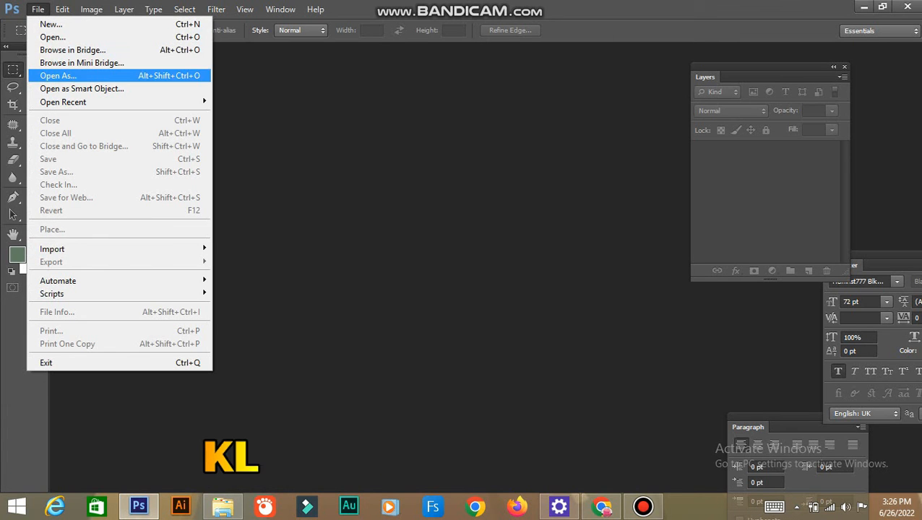
{"action": "left_click", "coordinate": [53, 37]}
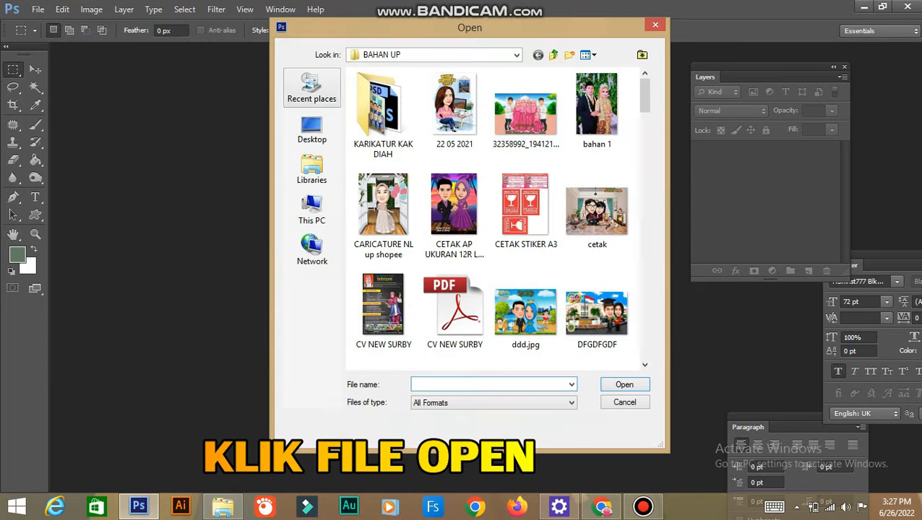
{"action": "scroll", "coordinate": [498, 217], "scroll_direction": "down", "scroll_amount": 8}
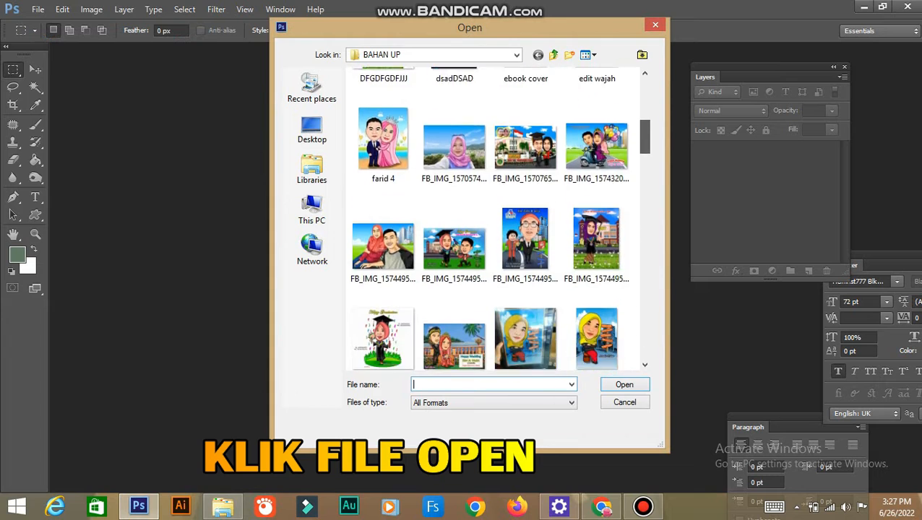
{"action": "scroll", "coordinate": [499, 217], "scroll_direction": "down", "scroll_amount": 10}
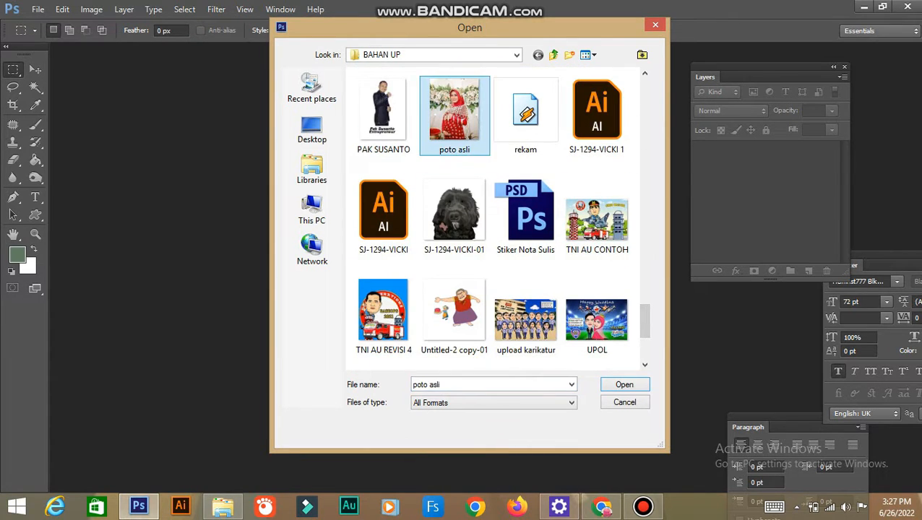
{"action": "key", "text": "Return"}
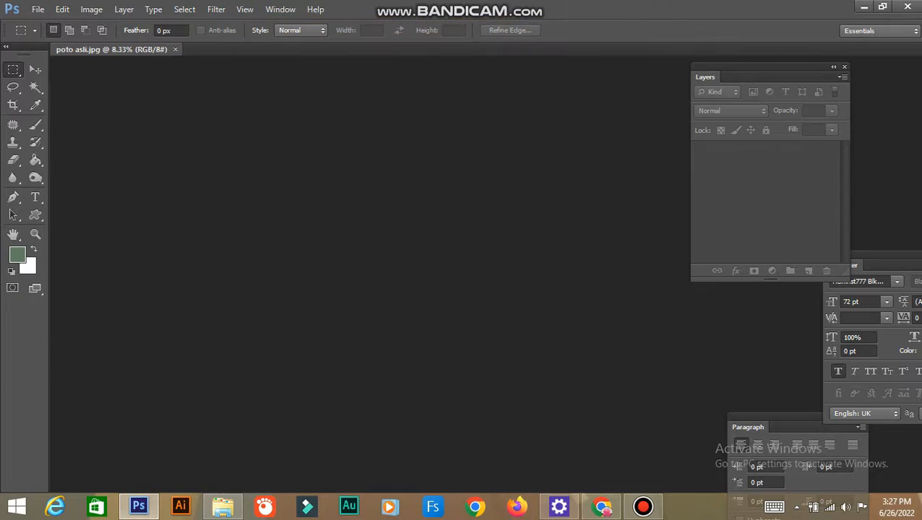
- Activate the Move tool and detach poto asli.jpg from the document tabs into its own floating window
{"action": "scroll", "coordinate": [524, 206], "scroll_direction": "up", "scroll_amount": 4}
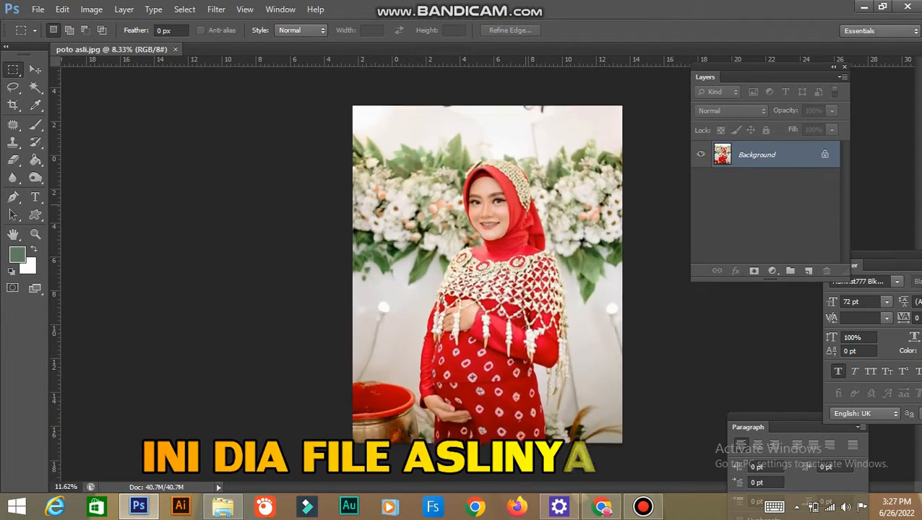
{"action": "scroll", "coordinate": [488, 274], "scroll_direction": "down", "scroll_amount": 5}
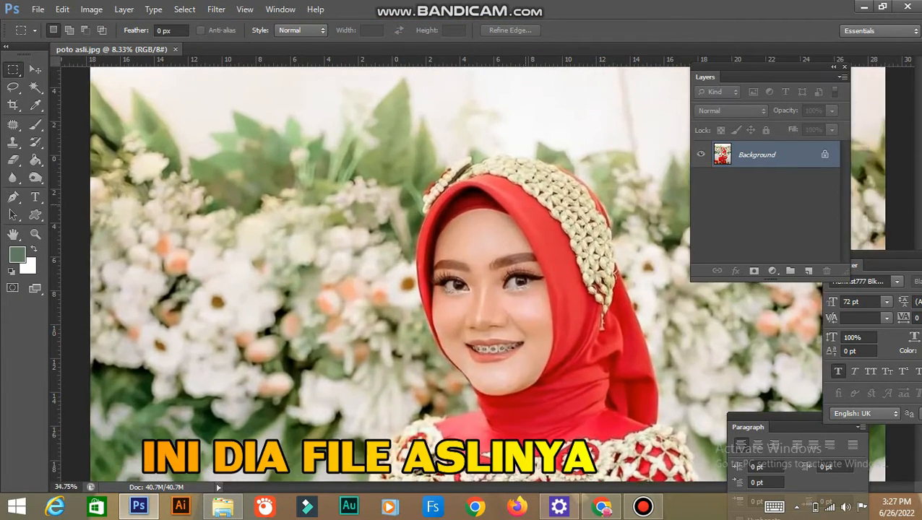
{"action": "scroll", "coordinate": [488, 274], "scroll_direction": "up", "scroll_amount": 2}
{"action": "scroll", "coordinate": [487, 275], "scroll_direction": "up", "scroll_amount": 4}
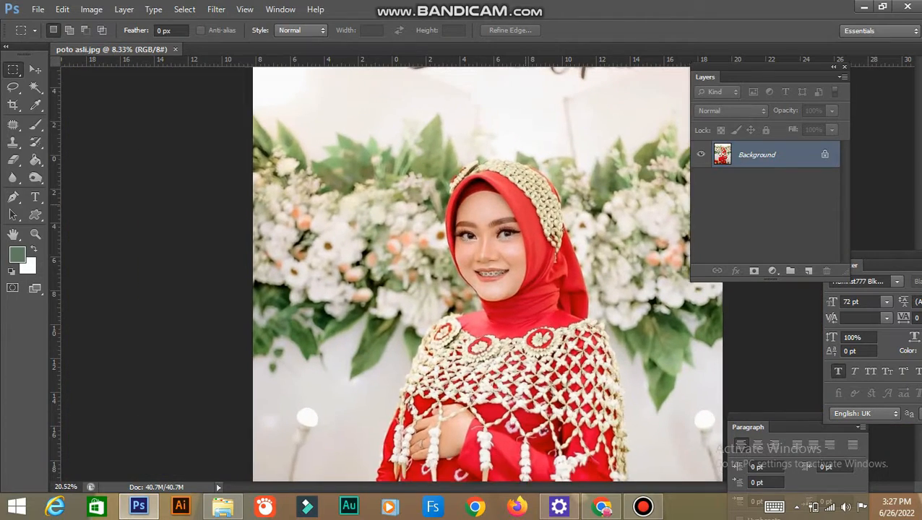
{"action": "key", "text": "v"}
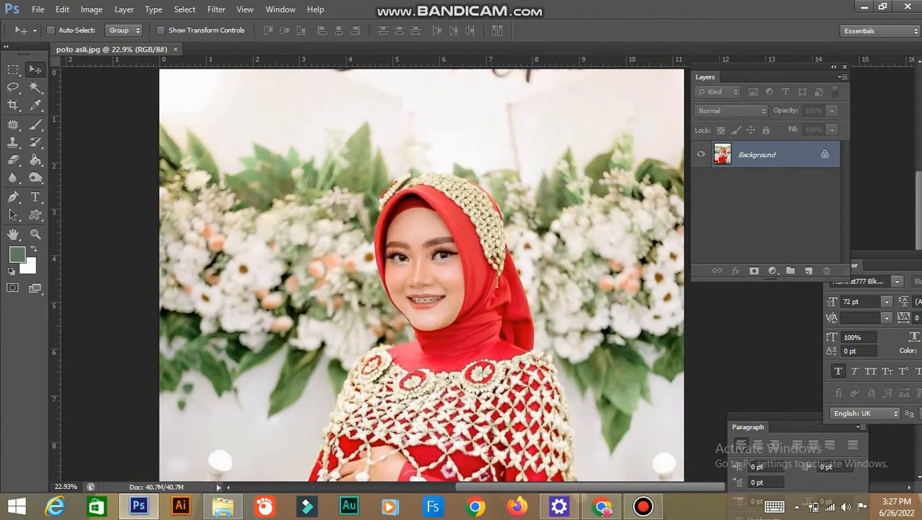
{"action": "left_click_drag", "start_coordinate": [111, 49], "coordinate": [120, 75]}
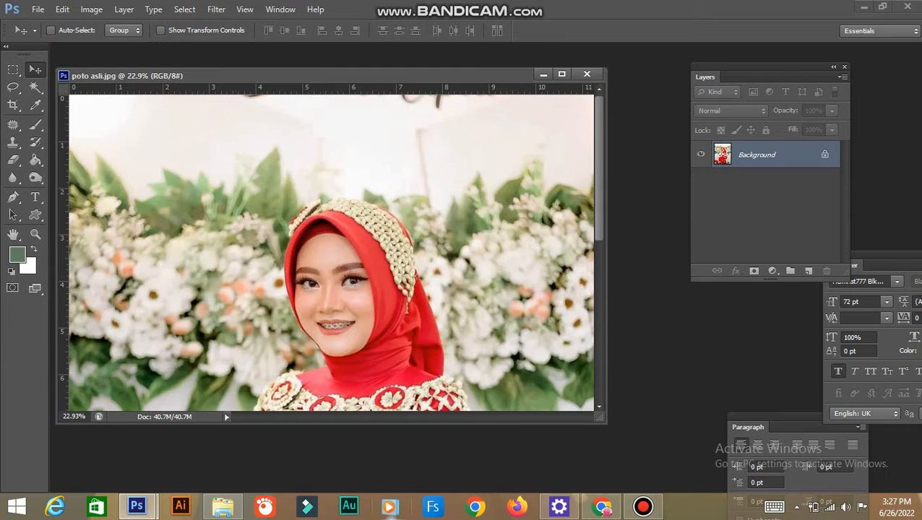
{"action": "left_click", "coordinate": [563, 75]}
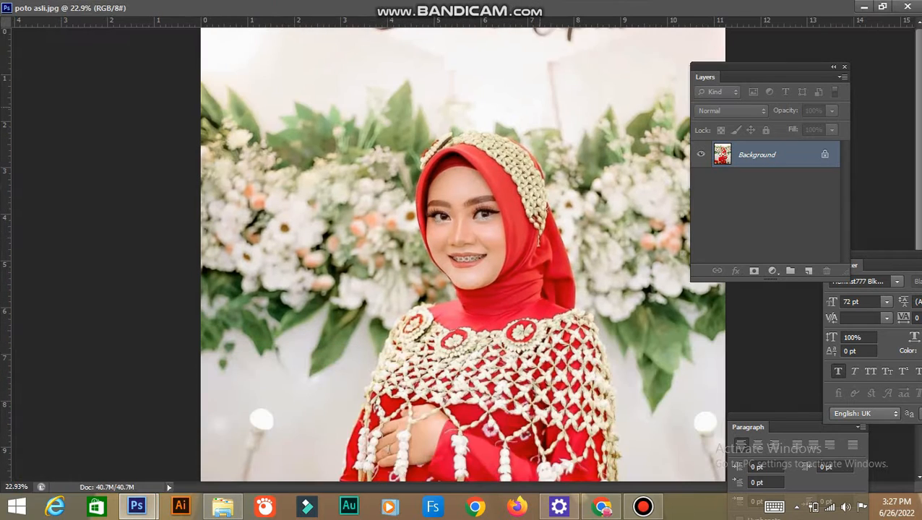
{"action": "left_click", "coordinate": [882, 7]}
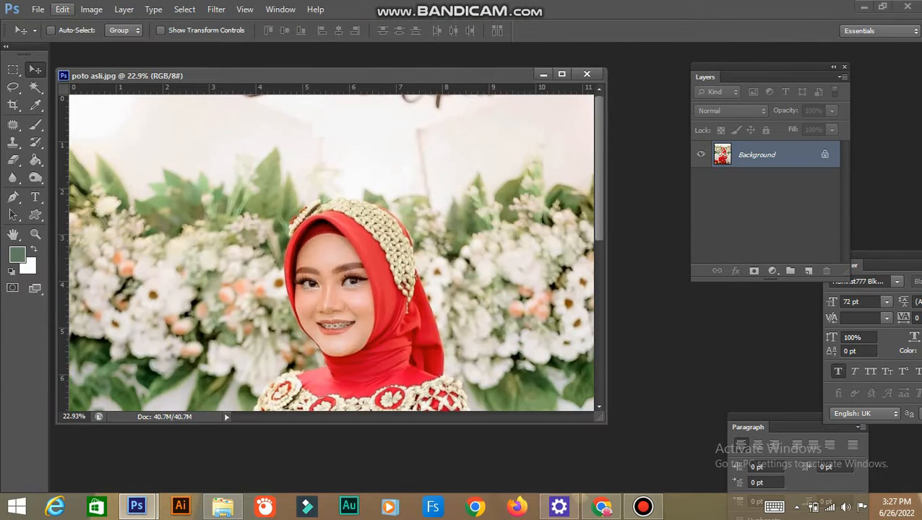
- Open the image bahan 1 from the BAHAN UP folder
{"action": "left_click", "coordinate": [38, 9]}
{"action": "left_click", "coordinate": [44, 35]}
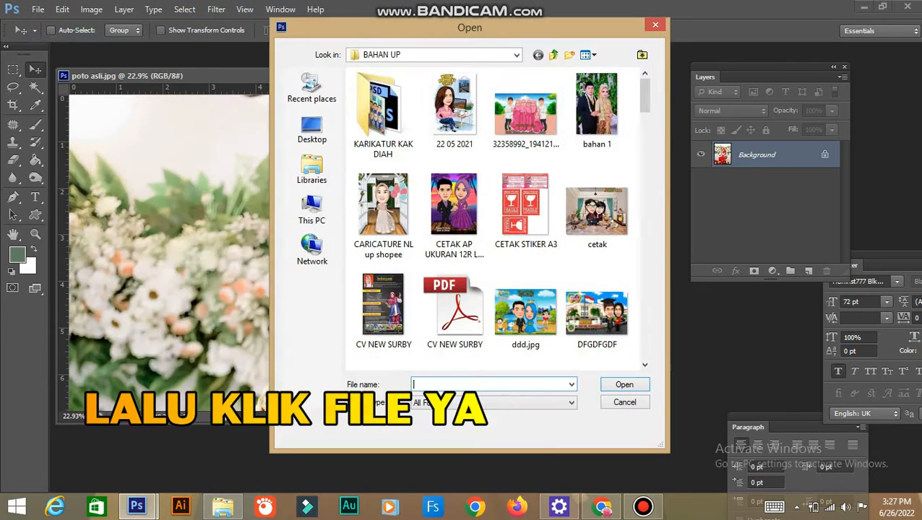
{"action": "left_click", "coordinate": [597, 111]}
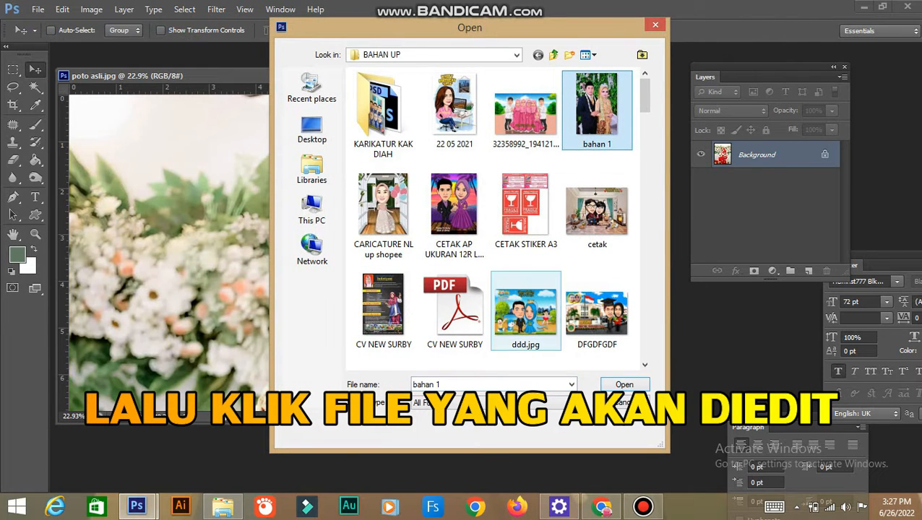
{"action": "left_click", "coordinate": [624, 384]}
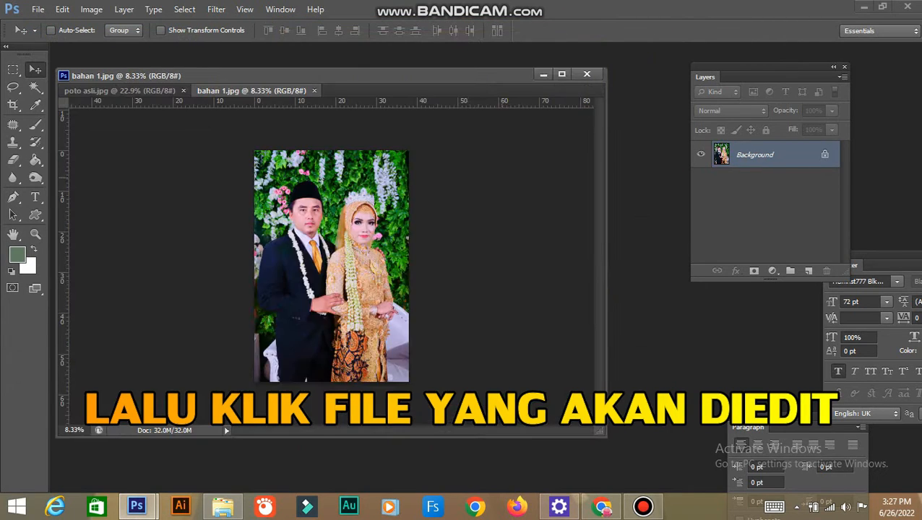
- Float bahan 1.jpg in its own window and examine the faces of the couple up close
{"action": "left_click_drag", "start_coordinate": [250, 90], "coordinate": [135, 103]}
{"action": "left_click", "coordinate": [579, 102]}
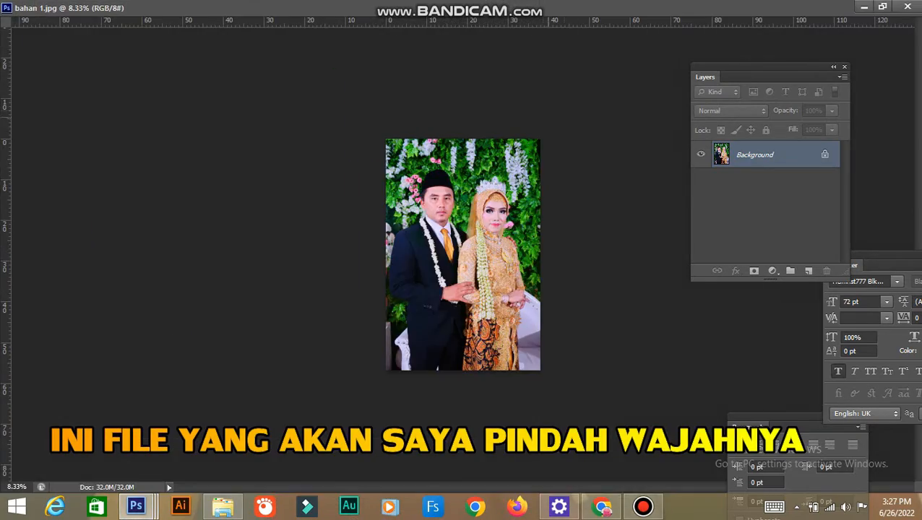
{"action": "scroll", "coordinate": [408, 181], "scroll_direction": "up", "scroll_amount": 12}
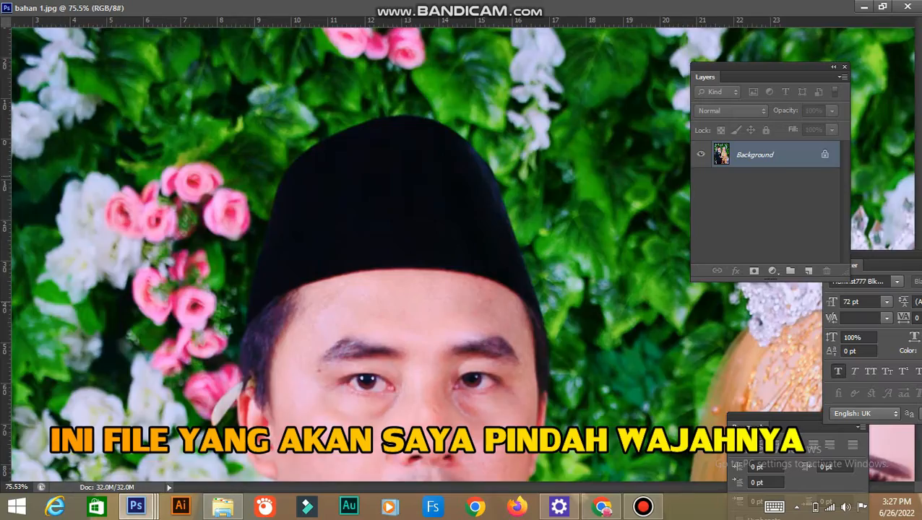
{"action": "left_click_drag", "start_coordinate": [636, 405], "coordinate": [229, 93]}
{"action": "left_click_drag", "start_coordinate": [425, 135], "coordinate": [425, 150]}
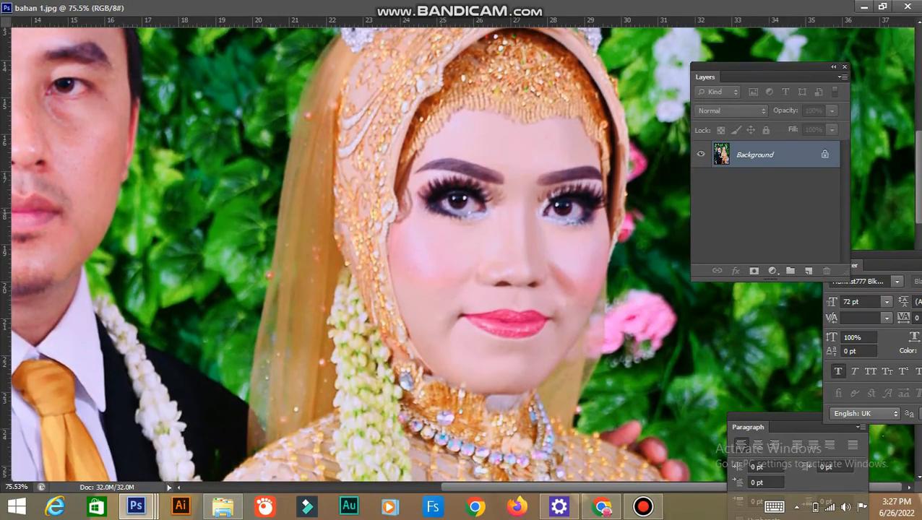
{"action": "scroll", "coordinate": [434, 150], "scroll_direction": "down", "scroll_amount": 8}
{"action": "scroll", "coordinate": [462, 253], "scroll_direction": "up", "scroll_amount": 2}
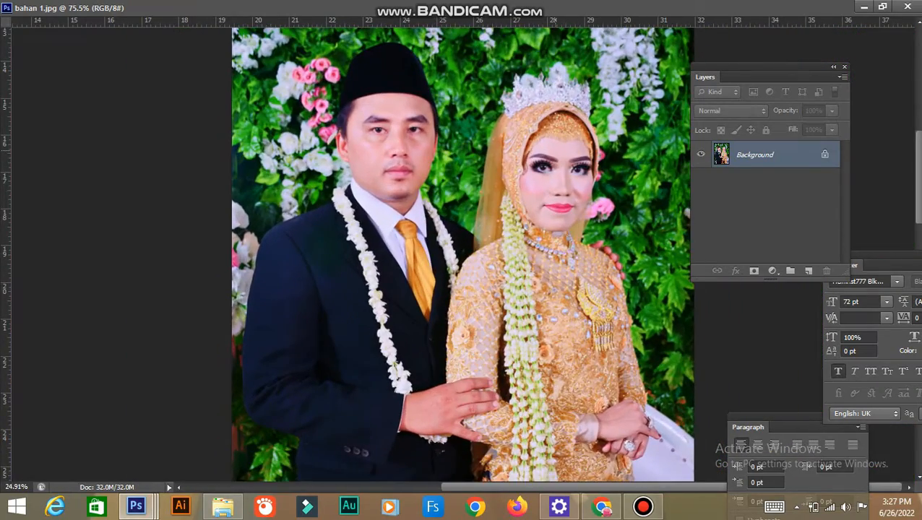
{"action": "left_click", "coordinate": [882, 6]}
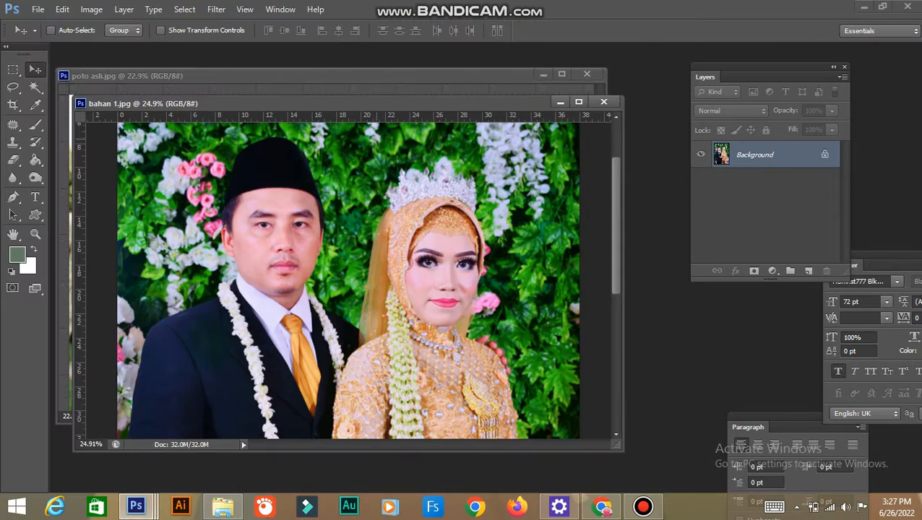
- Dock poto asli.jpg back as a document tab and minimize the bahan 1.jpg window
{"action": "left_click_drag", "start_coordinate": [404, 103], "coordinate": [475, 266]}
{"action": "left_click", "coordinate": [363, 77]}
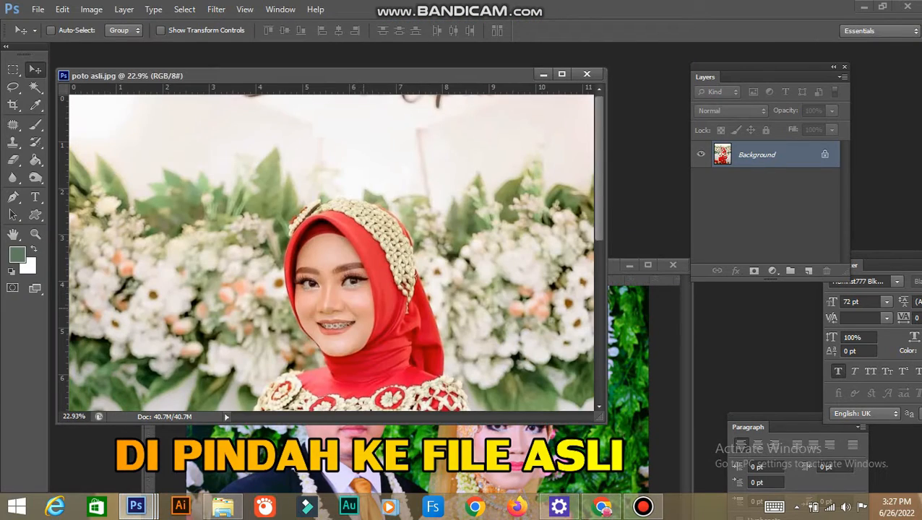
{"action": "scroll", "coordinate": [331, 253], "scroll_direction": "down", "scroll_amount": 5}
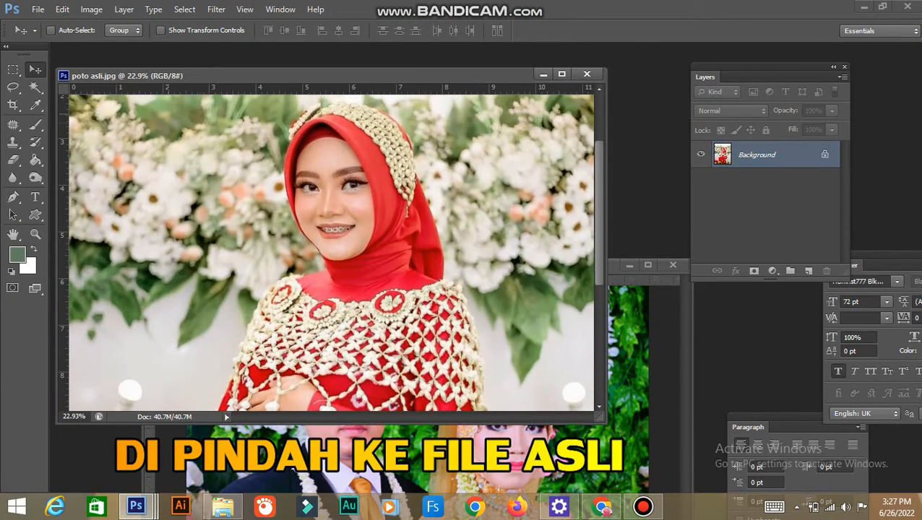
{"action": "left_click_drag", "start_coordinate": [170, 75], "coordinate": [189, 49]}
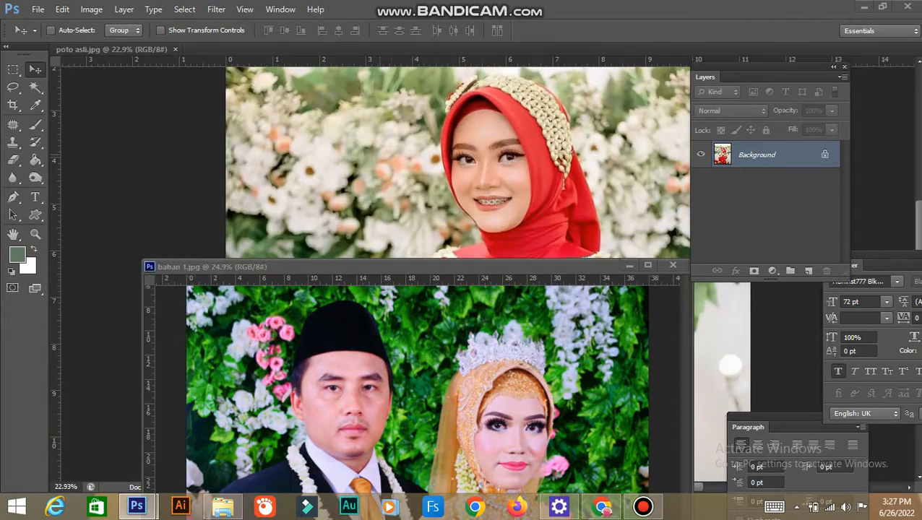
{"action": "left_click_drag", "start_coordinate": [311, 267], "coordinate": [184, 254]}
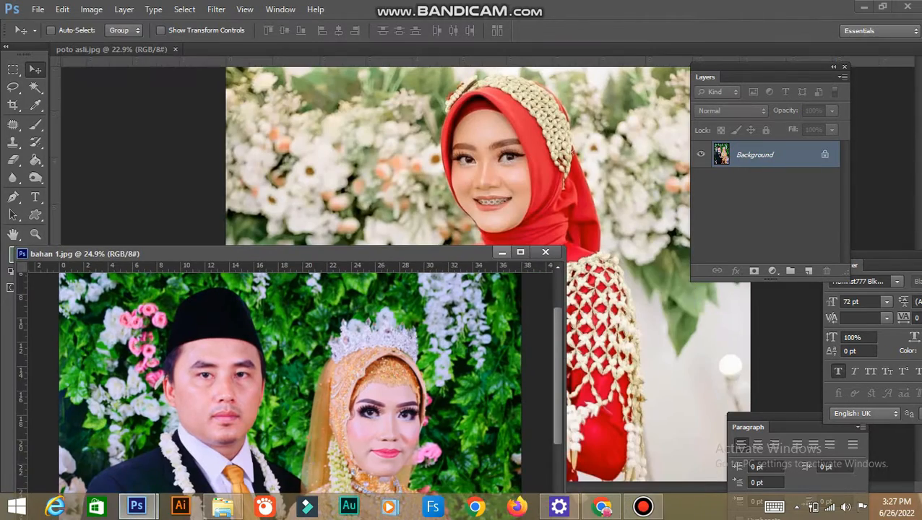
{"action": "left_click", "coordinate": [502, 252]}
- Convert the Background of poto asli.jpg into a regular layer with the default name and duplicate that layer
{"action": "scroll", "coordinate": [502, 296], "scroll_direction": "down", "scroll_amount": 3}
{"action": "scroll", "coordinate": [502, 297], "scroll_direction": "up", "scroll_amount": 4}
{"action": "scroll", "coordinate": [502, 297], "scroll_direction": "down", "scroll_amount": 1}
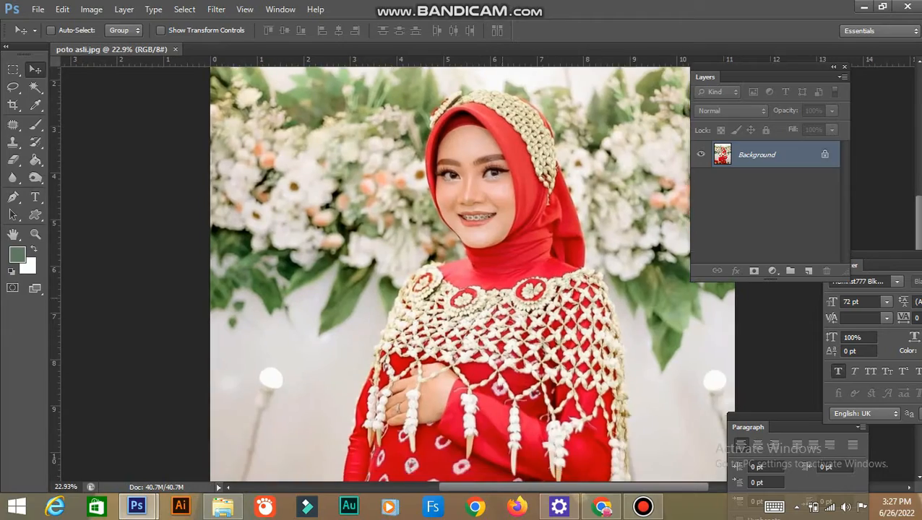
{"action": "scroll", "coordinate": [506, 190], "scroll_direction": "up", "scroll_amount": 6}
{"action": "scroll", "coordinate": [505, 190], "scroll_direction": "down", "scroll_amount": 10}
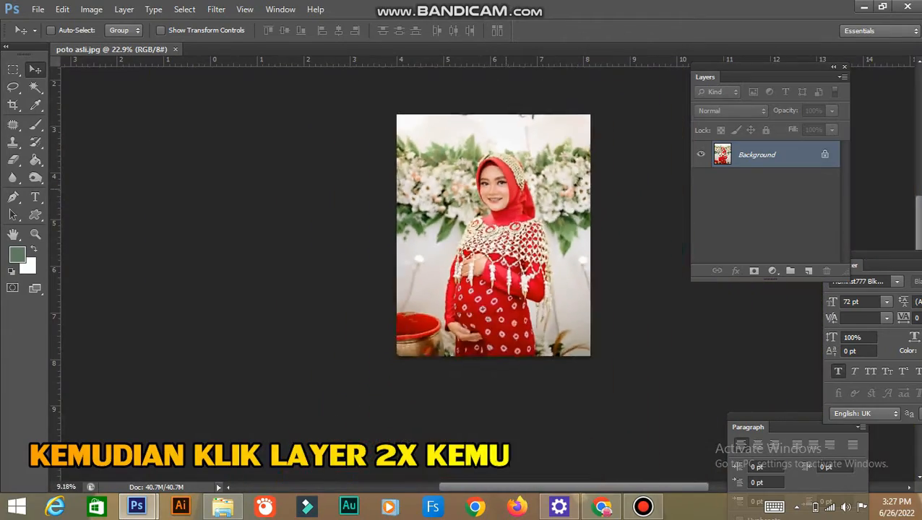
{"action": "scroll", "coordinate": [533, 203], "scroll_direction": "up", "scroll_amount": 2}
{"action": "double_click", "coordinate": [757, 154]}
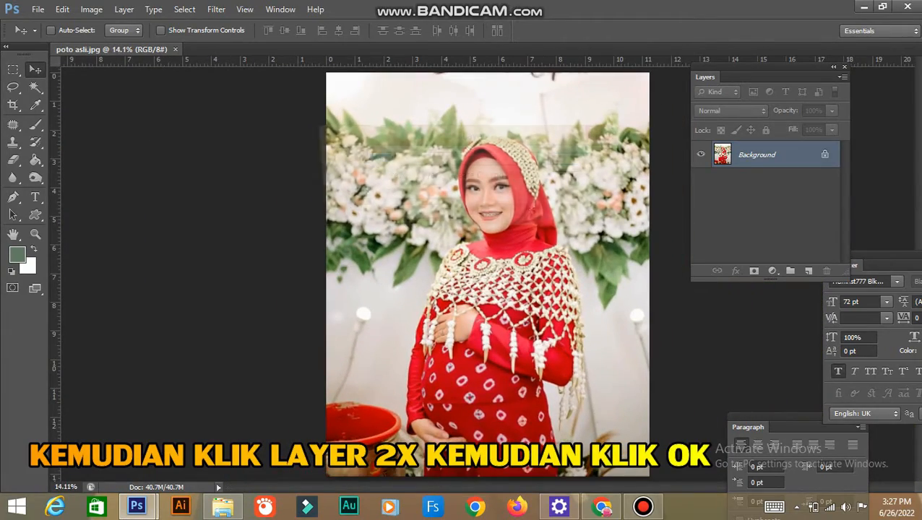
{"action": "key", "text": "Return"}
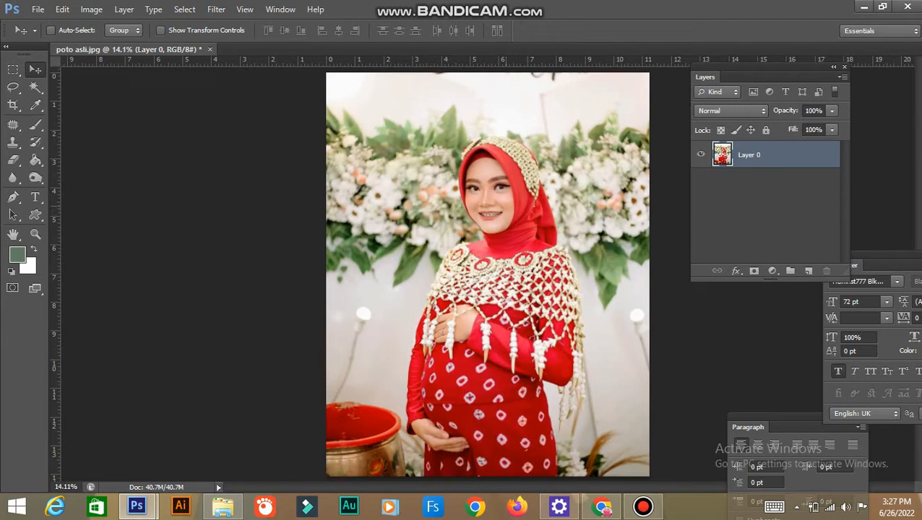
{"action": "key", "text": "ctrl+j"}
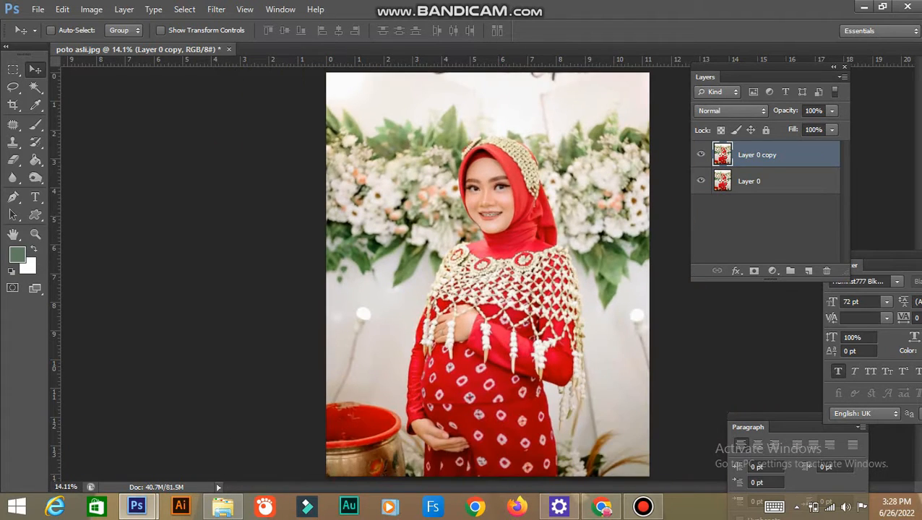
- Float poto asli.jpg in its own window again and restore the bahan 1.jpg window above it, showing the bride's face
{"action": "left_click_drag", "start_coordinate": [137, 49], "coordinate": [115, 181]}
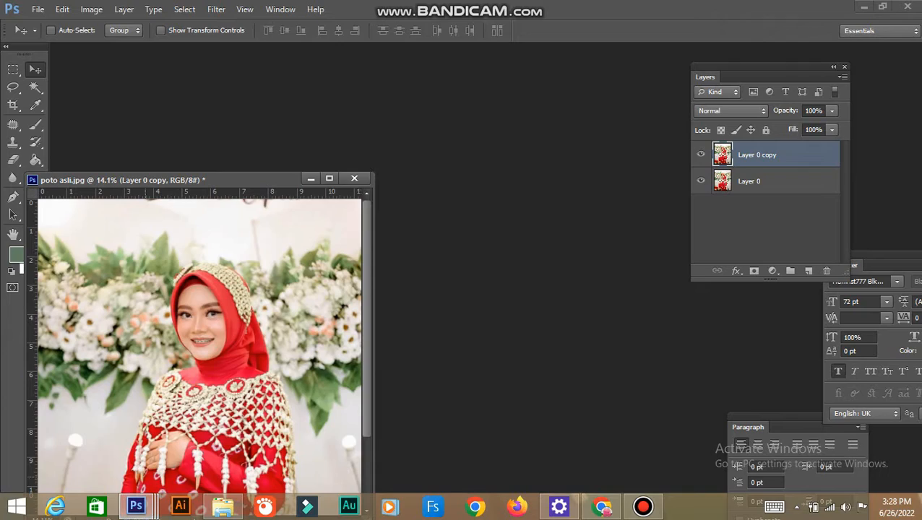
{"action": "mouse_move", "coordinate": [136, 505]}
{"action": "left_click", "coordinate": [235, 437]}
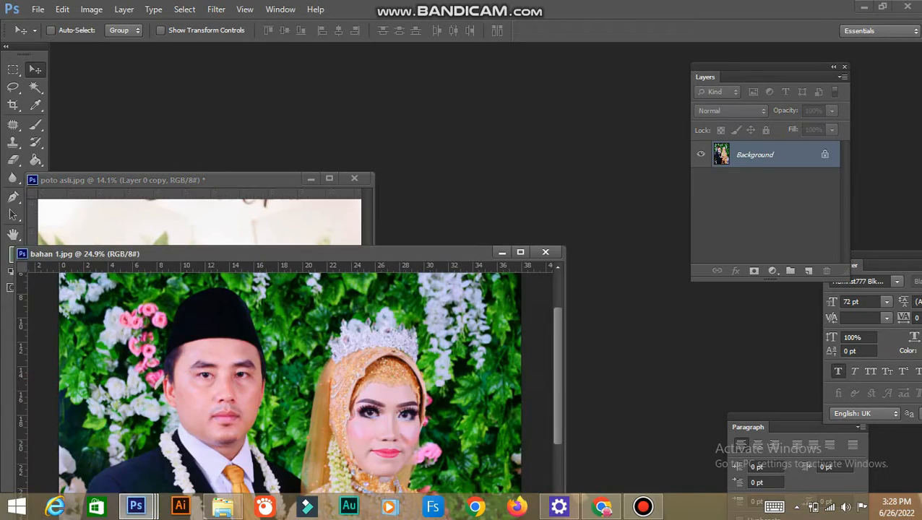
{"action": "left_click_drag", "start_coordinate": [274, 254], "coordinate": [326, 85]}
{"action": "scroll", "coordinate": [421, 255], "scroll_direction": "up", "scroll_amount": 5}
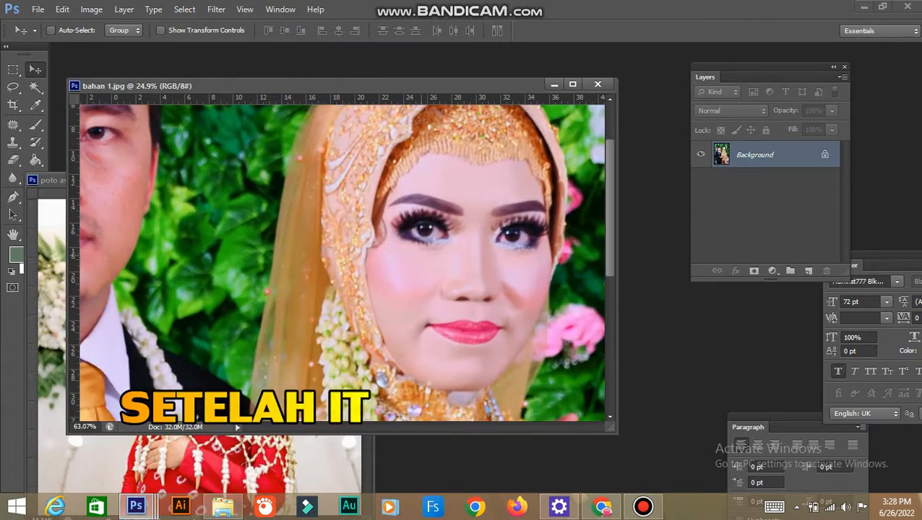
- Select the bride's head in bahan 1.jpg with a rectangular marquee about 10 by 12 in and copy it to a new layer
{"action": "scroll", "coordinate": [421, 255], "scroll_direction": "down", "scroll_amount": 5}
{"action": "key", "text": "m"}
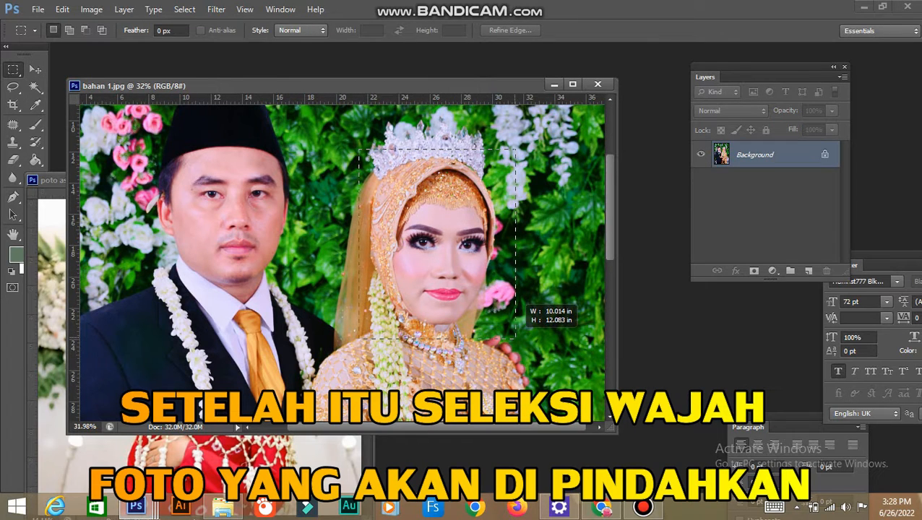
{"action": "right_click", "coordinate": [453, 241]}
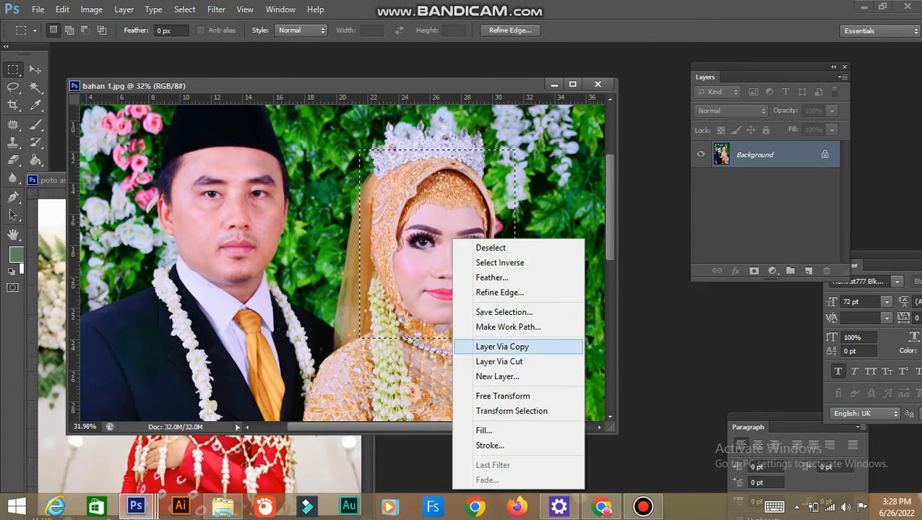
{"action": "left_click", "coordinate": [506, 348]}
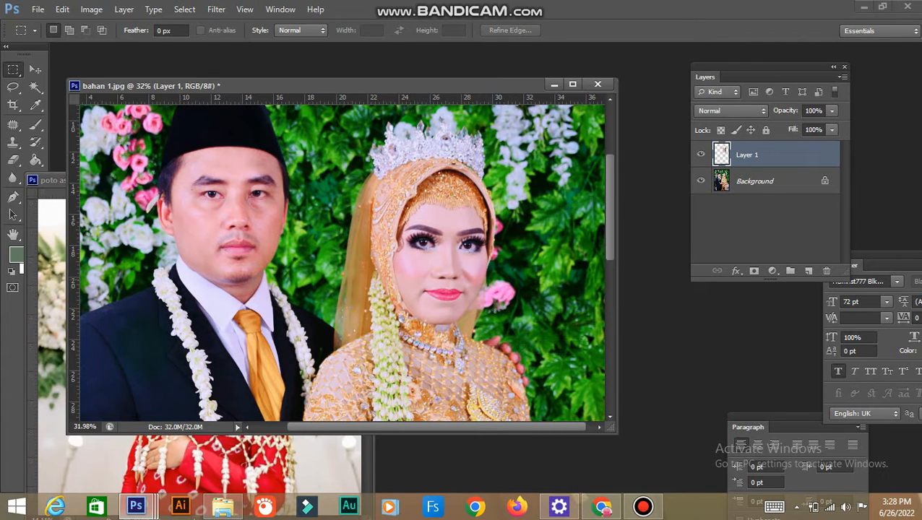
- Move the copied bride's face into poto asli.jpg over the woman's face and maximize that document's window
{"action": "key", "text": "v"}
{"action": "left_click_drag", "start_coordinate": [375, 85], "coordinate": [588, 249]}
{"action": "left_click_drag", "start_coordinate": [625, 362], "coordinate": [210, 326]}
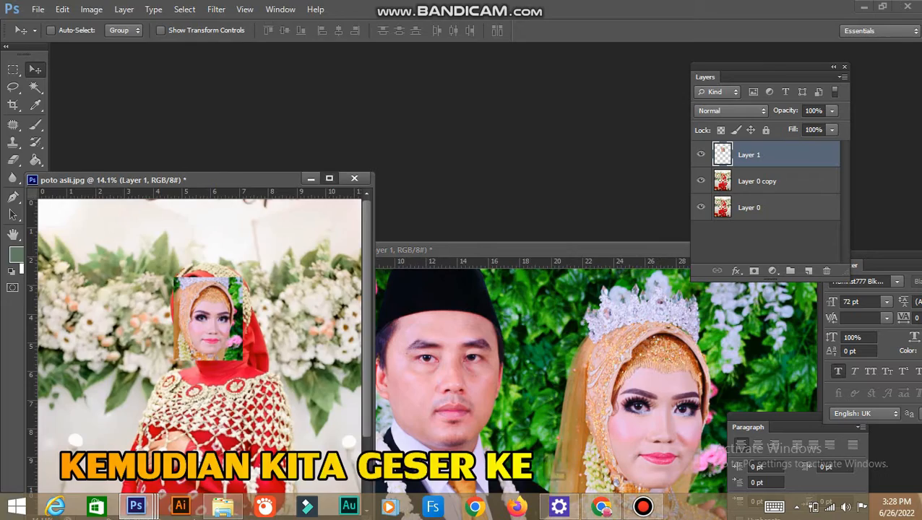
{"action": "left_click", "coordinate": [330, 178]}
{"action": "scroll", "coordinate": [473, 148], "scroll_direction": "up", "scroll_amount": 4}
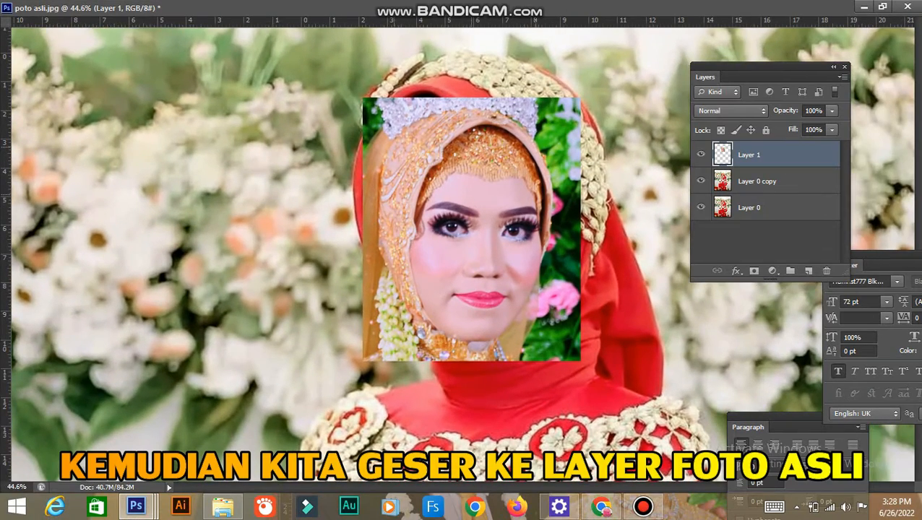
- Flip Layer 1 horizontally with Free Transform and move it over the woman's face
{"action": "right_click", "coordinate": [460, 203]}
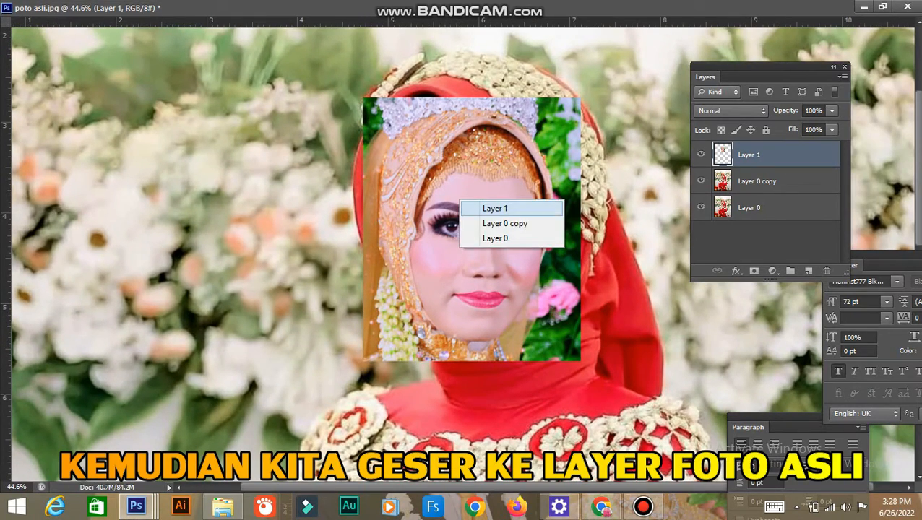
{"action": "left_click", "coordinate": [485, 209]}
{"action": "key", "text": "ctrl+t"}
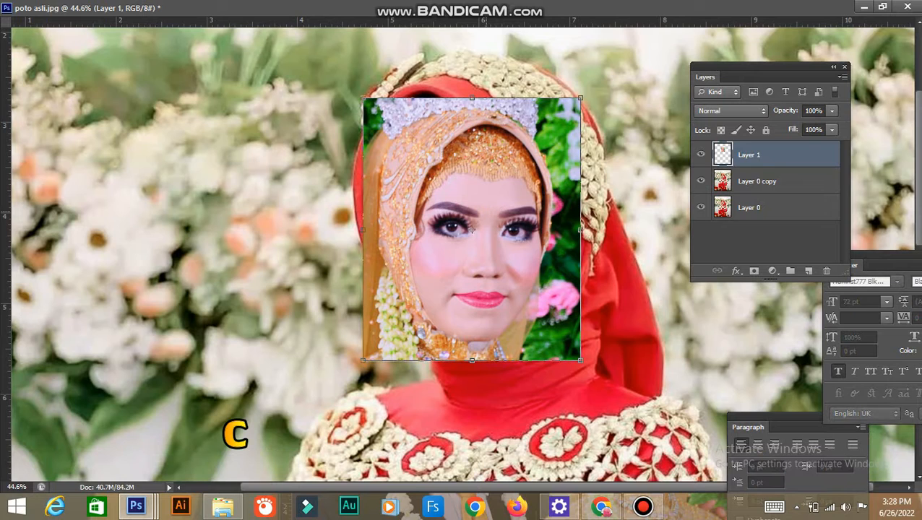
{"action": "right_click", "coordinate": [473, 211]}
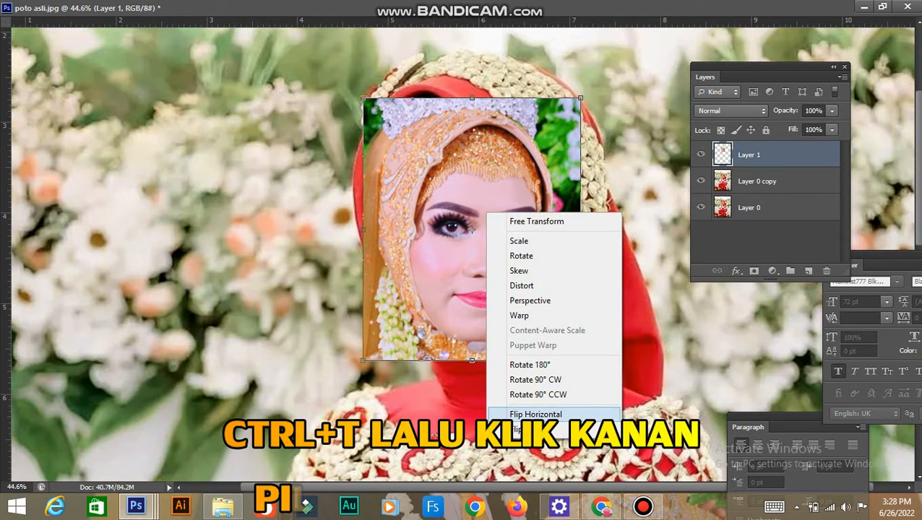
{"action": "left_click", "coordinate": [535, 413]}
{"action": "left_click_drag", "start_coordinate": [471, 230], "coordinate": [442, 230]}
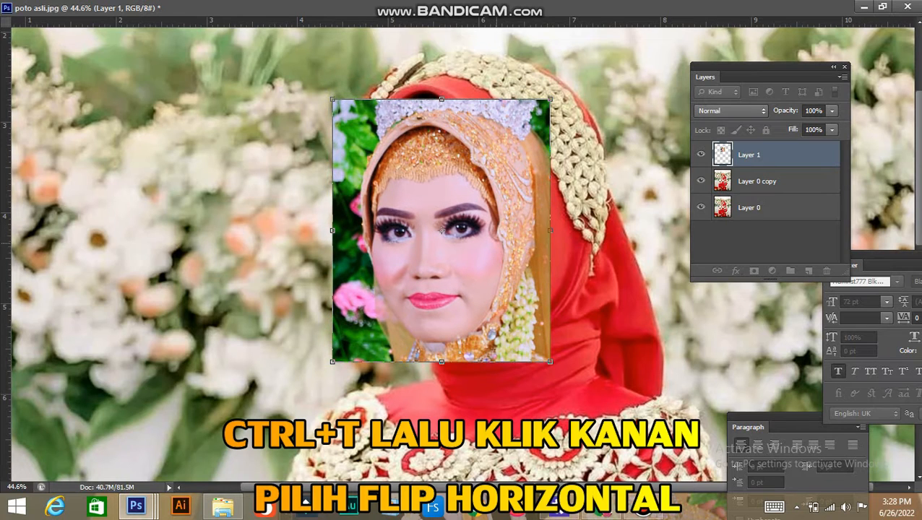
{"action": "key", "text": "Return"}
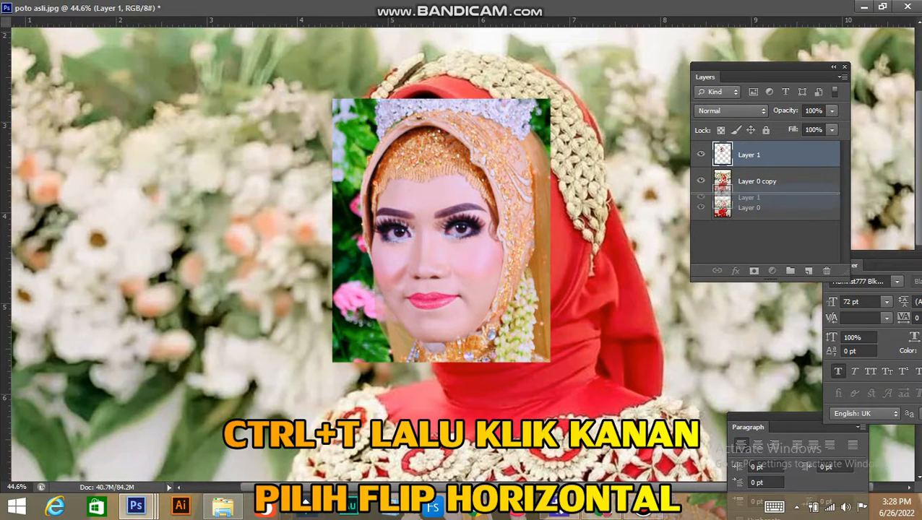
- Place Layer 1 beneath Layer 0 copy in the layer stack and hide Layer 0 copy
{"action": "left_click_drag", "start_coordinate": [749, 199], "coordinate": [748, 195]}
{"action": "left_click", "coordinate": [700, 154]}
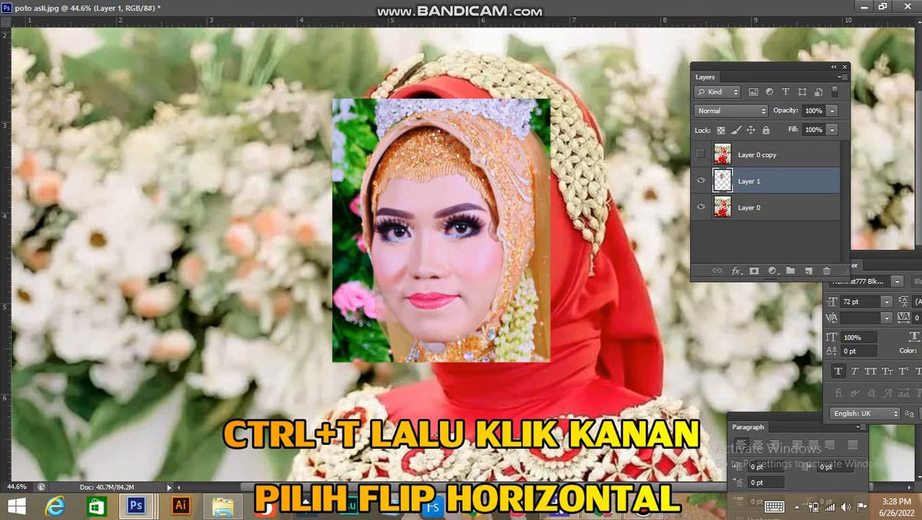
{"action": "left_click", "coordinate": [757, 155]}
- Make Layer 1 active and lower its opacity to 62%
{"action": "right_click", "coordinate": [457, 171]}
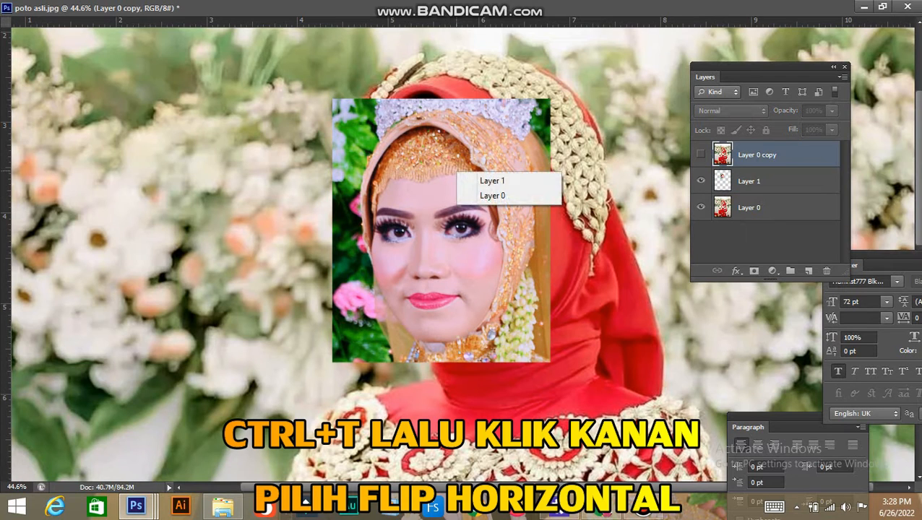
{"action": "left_click", "coordinate": [494, 181]}
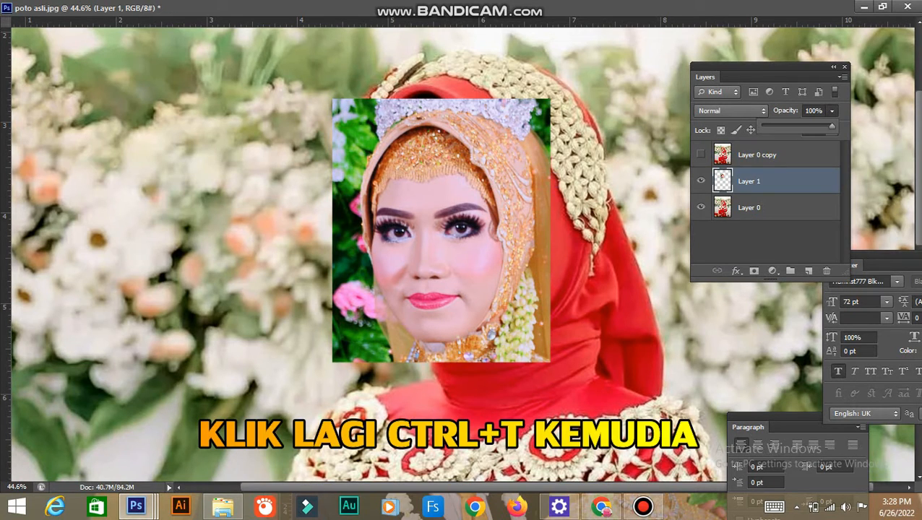
{"action": "mouse_move", "coordinate": [807, 126]}
{"action": "left_mouse_down"}
{"action": "mouse_move", "coordinate": [792, 126]}
{"action": "mouse_move", "coordinate": [807, 127]}
{"action": "left_mouse_up"}
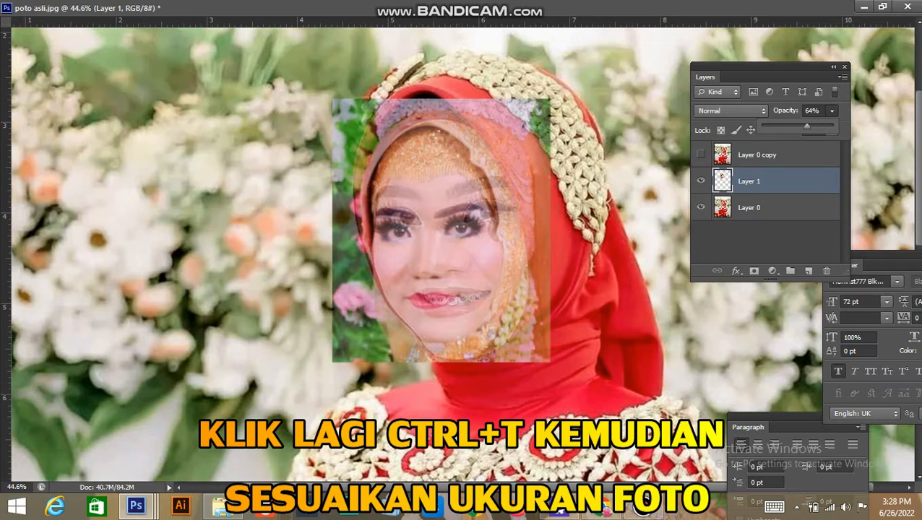
- Move the semi-transparent face of Layer 1 so its eyes line up with the original woman's eyes
{"action": "scroll", "coordinate": [403, 244], "scroll_direction": "up", "scroll_amount": 7}
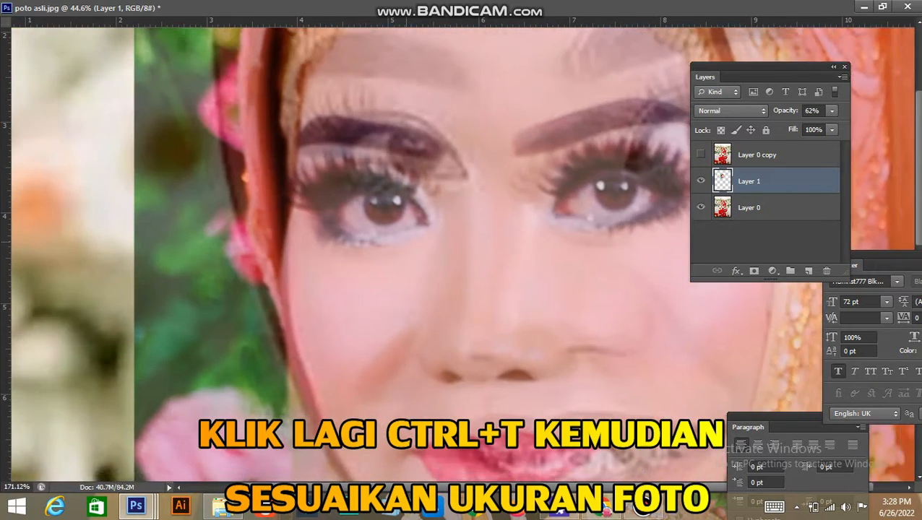
{"action": "scroll", "coordinate": [404, 243], "scroll_direction": "down", "scroll_amount": 1}
{"action": "left_click_drag", "start_coordinate": [443, 257], "coordinate": [462, 202]}
{"action": "left_click_drag", "start_coordinate": [468, 168], "coordinate": [462, 159]}
{"action": "scroll", "coordinate": [463, 144], "scroll_direction": "down", "scroll_amount": 2}
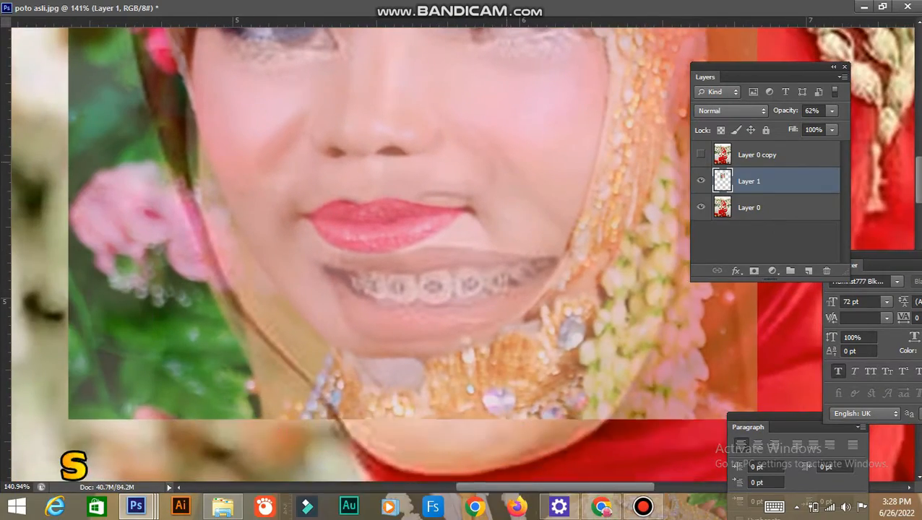
{"action": "scroll", "coordinate": [463, 144], "scroll_direction": "down", "scroll_amount": 4}
{"action": "left_click_drag", "start_coordinate": [462, 159], "coordinate": [414, 263]}
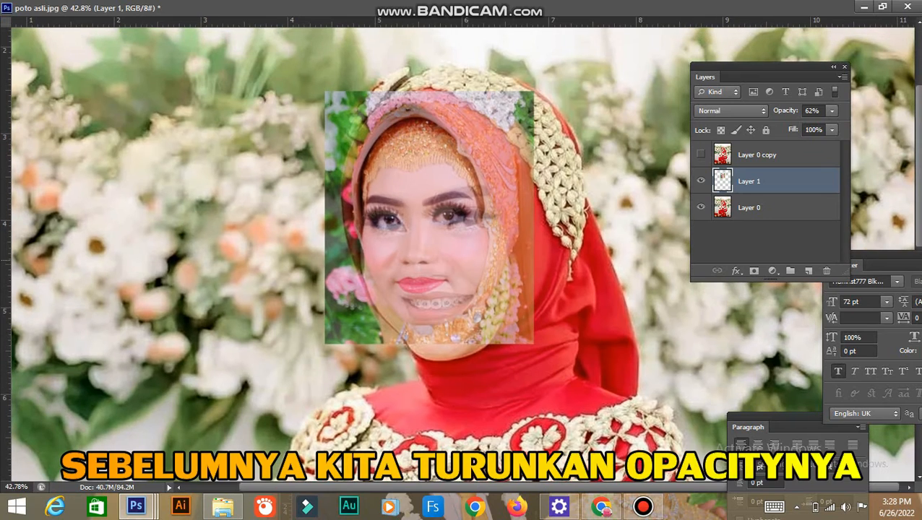
- Enlarge Layer 1 with Free Transform and reposition it so its eyes and lips cover the original ones
{"action": "left_click_drag", "start_coordinate": [534, 344], "coordinate": [563, 380]}
{"action": "left_click_drag", "start_coordinate": [495, 269], "coordinate": [491, 250]}
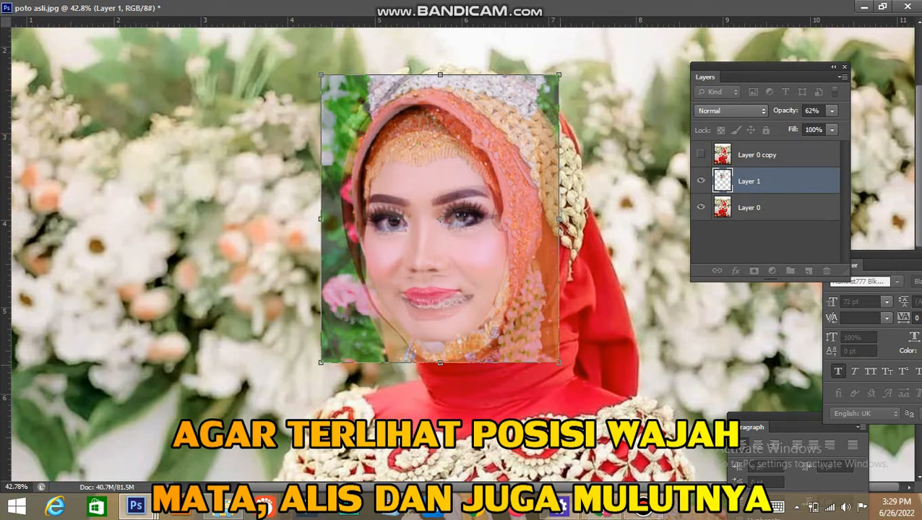
{"action": "mouse_move", "coordinate": [558, 362]}
{"action": "left_mouse_down"}
{"action": "mouse_move", "coordinate": [574, 386]}
{"action": "mouse_move", "coordinate": [568, 373]}
{"action": "left_mouse_up"}
{"action": "scroll", "coordinate": [454, 219], "scroll_direction": "up", "scroll_amount": 5}
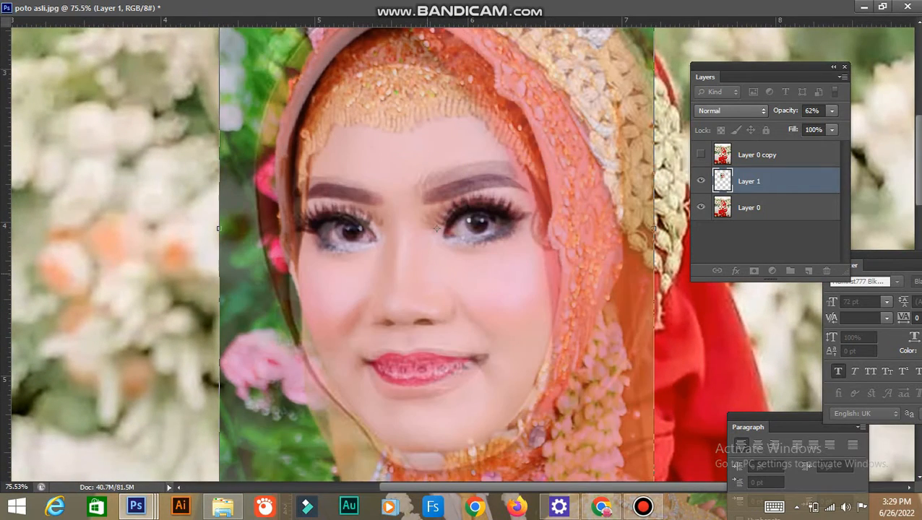
{"action": "left_click_drag", "start_coordinate": [438, 227], "coordinate": [397, 84]}
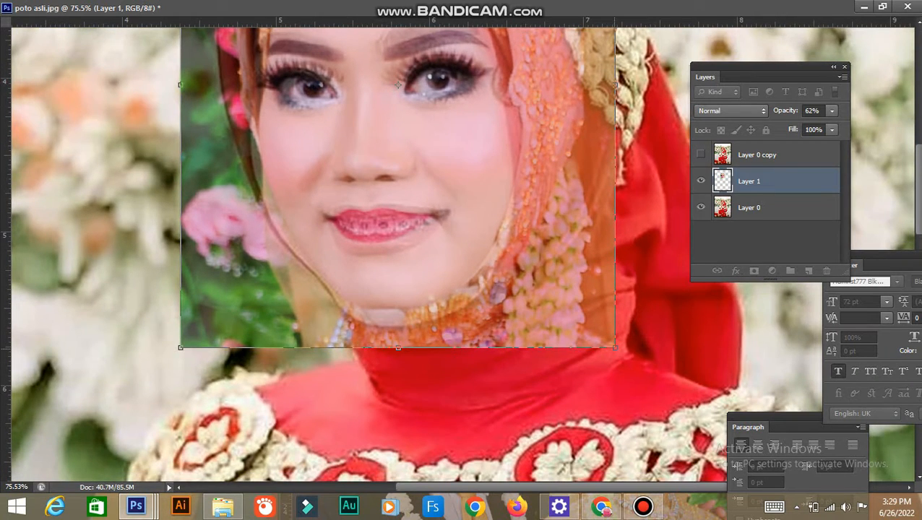
- Enlarge the face on Layer 1 slightly more, fine-tune its position over the eyes and mouth, and apply the transform
{"action": "left_click_drag", "start_coordinate": [615, 348], "coordinate": [637, 374]}
{"action": "left_click_drag", "start_coordinate": [503, 256], "coordinate": [498, 237]}
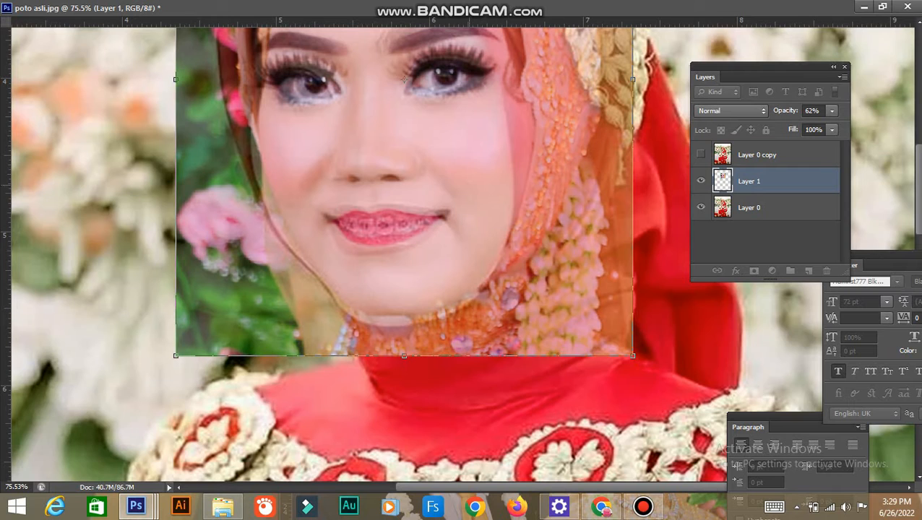
{"action": "left_click_drag", "start_coordinate": [469, 185], "coordinate": [478, 278]}
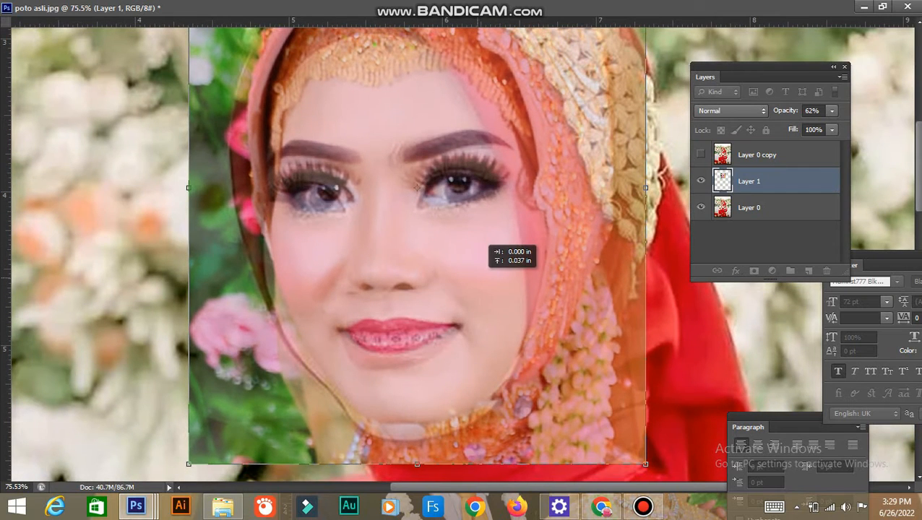
{"action": "left_click_drag", "start_coordinate": [485, 245], "coordinate": [485, 248]}
{"action": "left_click_drag", "start_coordinate": [417, 189], "coordinate": [413, 159]}
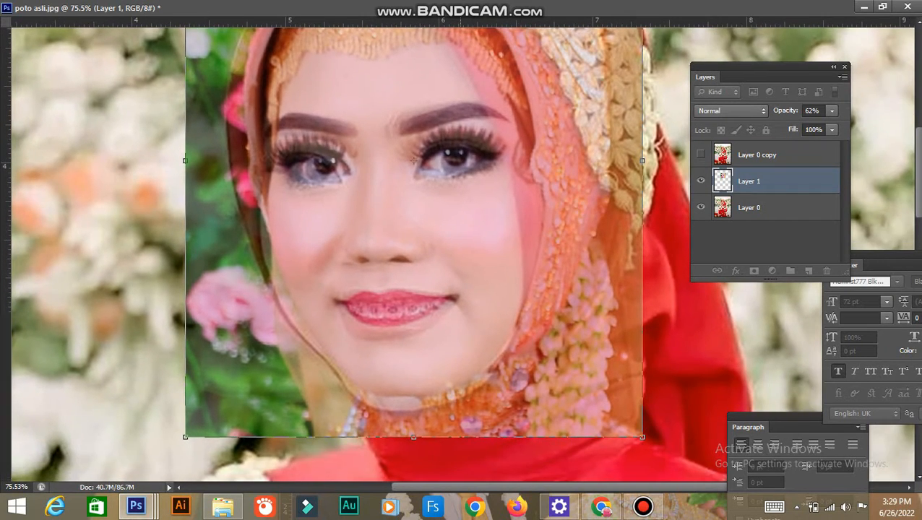
{"action": "left_click_drag", "start_coordinate": [469, 230], "coordinate": [451, 268]}
{"action": "key", "text": "ctrl+z"}
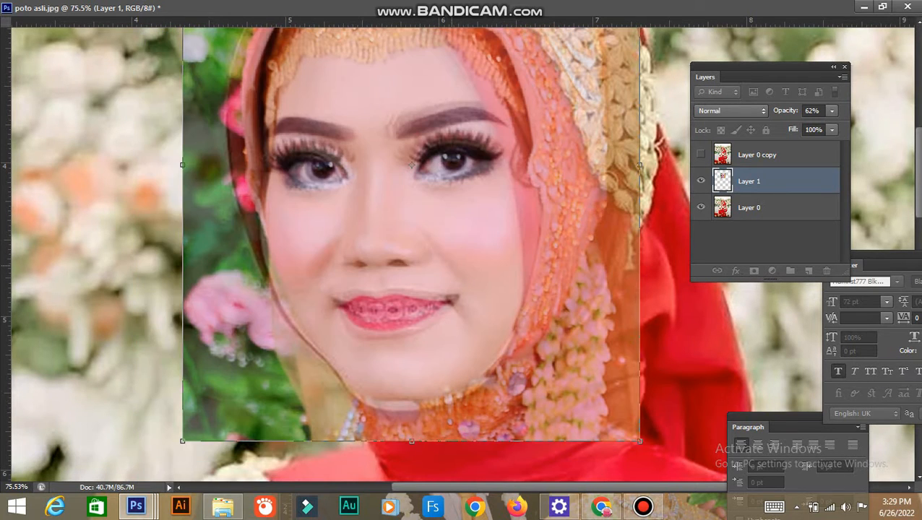
{"action": "key", "text": "Return"}
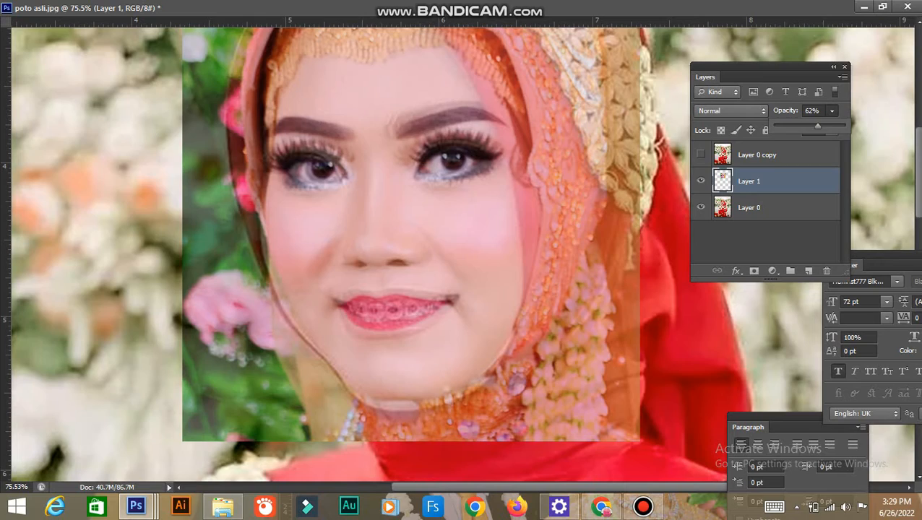
- Restore the opacity of Layer 1 to 100%
{"action": "left_click_drag", "start_coordinate": [818, 127], "coordinate": [845, 127]}
{"action": "scroll", "coordinate": [511, 177], "scroll_direction": "down", "scroll_amount": 7}
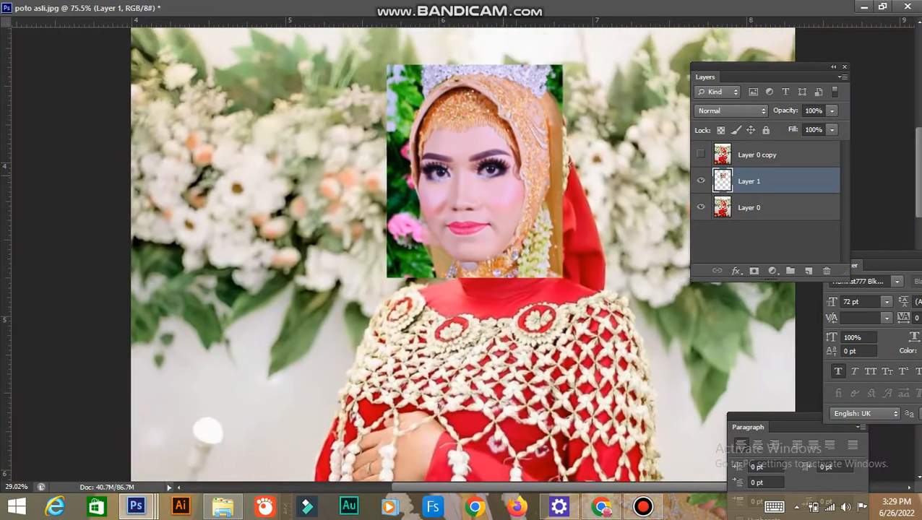
{"action": "scroll", "coordinate": [512, 177], "scroll_direction": "up", "scroll_amount": 1}
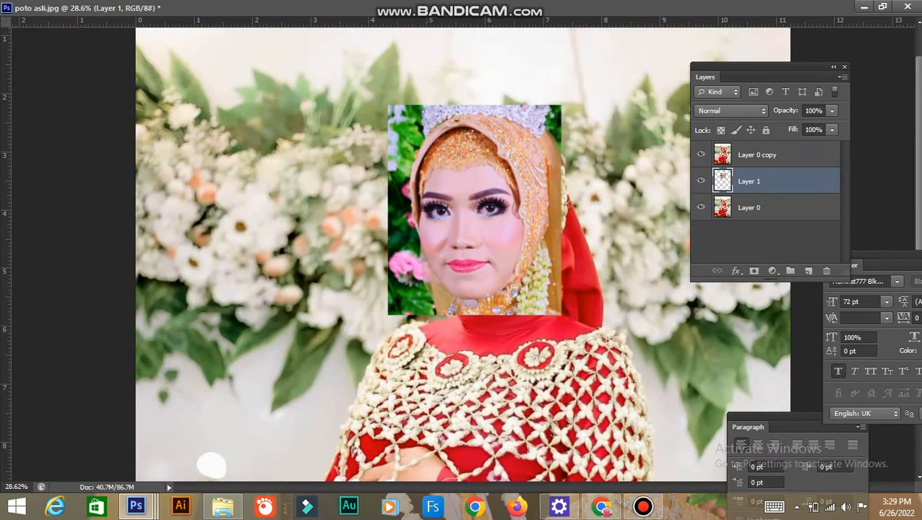
- Make Layer 0 copy the active layer and toggle its visibility to compare the two faces, leaving it shown
{"action": "left_click", "coordinate": [757, 155]}
{"action": "scroll", "coordinate": [462, 184], "scroll_direction": "up", "scroll_amount": 5}
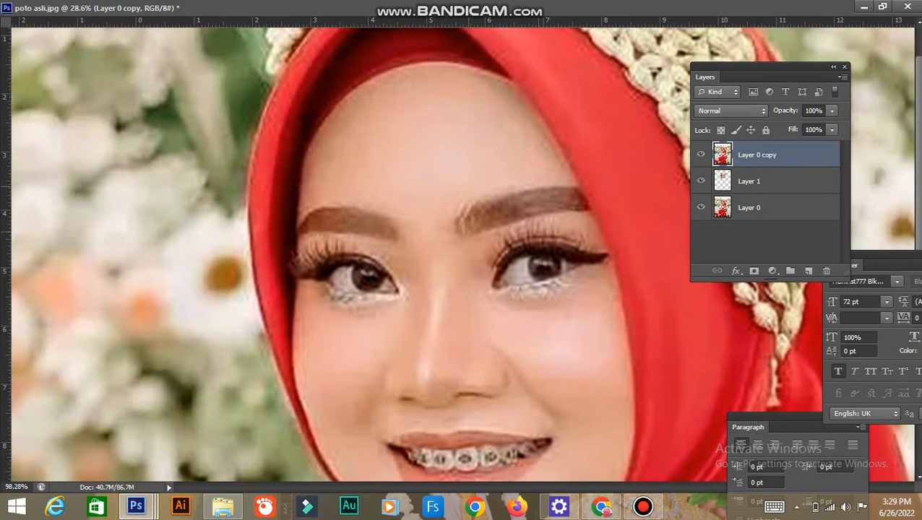
{"action": "left_click_drag", "start_coordinate": [818, 126], "coordinate": [832, 127]}
{"action": "left_click_drag", "start_coordinate": [462, 289], "coordinate": [449, 211]}
{"action": "scroll", "coordinate": [494, 177], "scroll_direction": "down", "scroll_amount": 3}
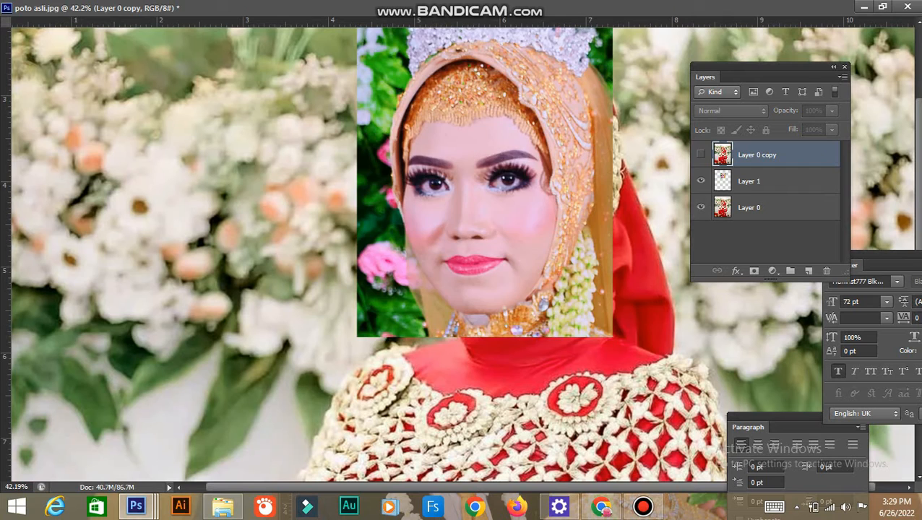
{"action": "left_click", "coordinate": [700, 154]}
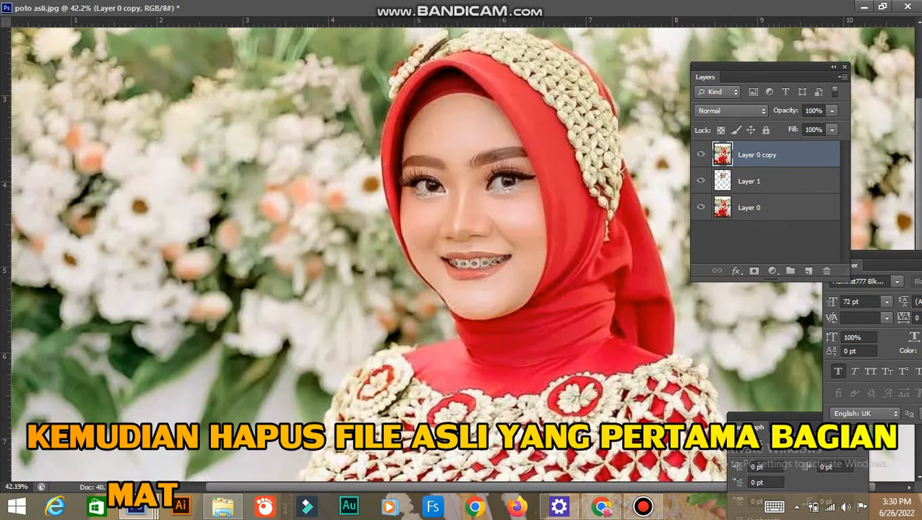
- Erase the eyebrow and eye on the left side of the face in Layer 0 copy with the Eraser to reveal Layer 1
{"action": "scroll", "coordinate": [412, 153], "scroll_direction": "up", "scroll_amount": 4}
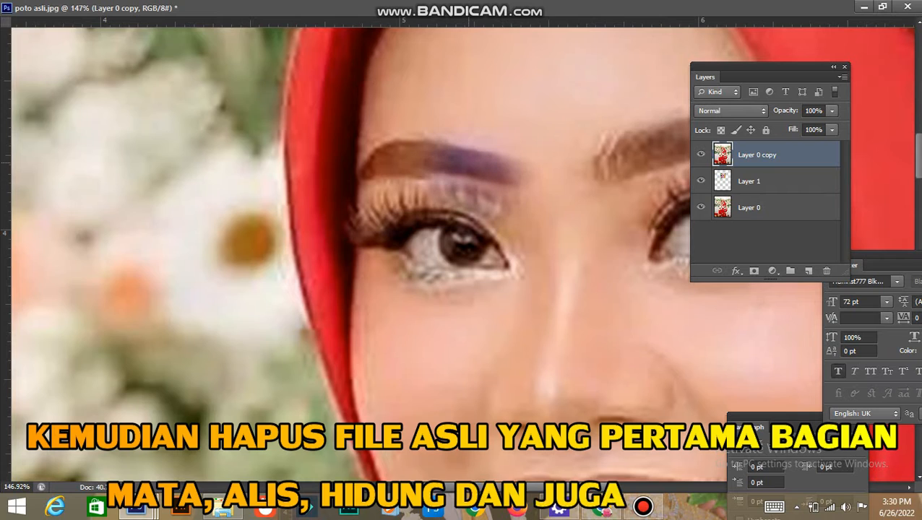
{"action": "left_click_drag", "start_coordinate": [469, 163], "coordinate": [421, 159]}
{"action": "left_click_drag", "start_coordinate": [453, 226], "coordinate": [372, 224]}
{"action": "mouse_move", "coordinate": [417, 139]}
{"action": "left_mouse_down"}
{"action": "mouse_move", "coordinate": [511, 220]}
{"action": "mouse_move", "coordinate": [421, 266]}
{"action": "mouse_move", "coordinate": [568, 221]}
{"action": "mouse_move", "coordinate": [536, 361]}
{"action": "mouse_move", "coordinate": [419, 204]}
{"action": "left_mouse_up"}
{"action": "scroll", "coordinate": [485, 172], "scroll_direction": "down", "scroll_amount": 5}
{"action": "scroll", "coordinate": [485, 172], "scroll_direction": "up", "scroll_amount": 1}
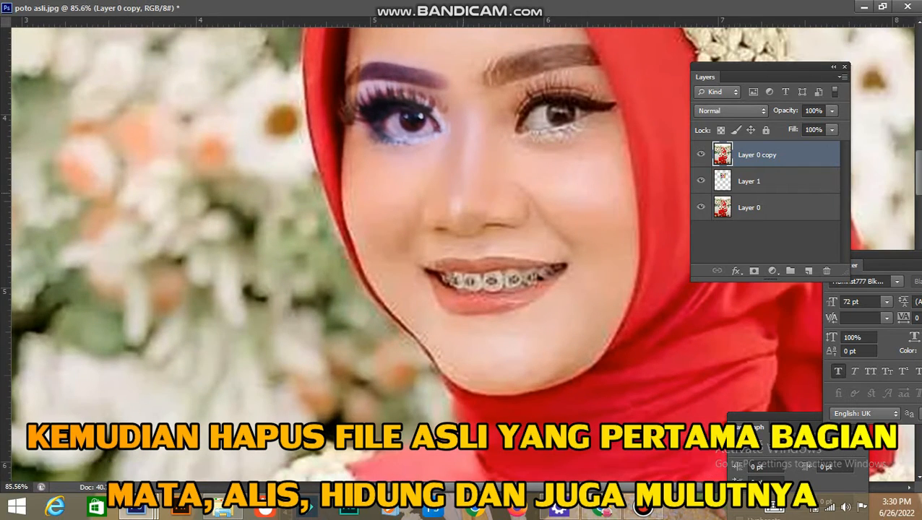
- Erase the other eyebrow and eye, plus the nose and mouth, from Layer 0 copy to reveal the bride's features
{"action": "left_click_drag", "start_coordinate": [486, 171], "coordinate": [442, 248]}
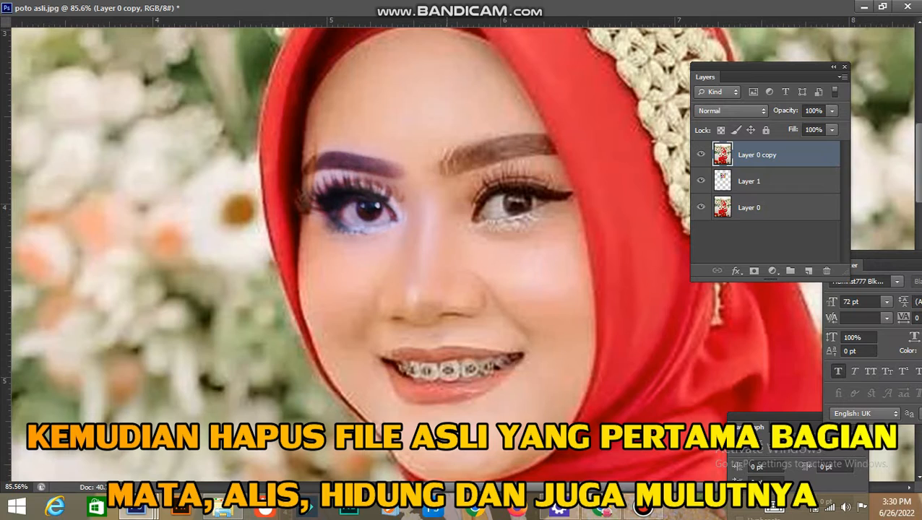
{"action": "mouse_move", "coordinate": [448, 164]}
{"action": "left_mouse_down"}
{"action": "mouse_move", "coordinate": [477, 168]}
{"action": "mouse_move", "coordinate": [506, 210]}
{"action": "mouse_move", "coordinate": [513, 137]}
{"action": "mouse_move", "coordinate": [524, 136]}
{"action": "mouse_move", "coordinate": [543, 163]}
{"action": "mouse_move", "coordinate": [531, 175]}
{"action": "mouse_move", "coordinate": [549, 210]}
{"action": "mouse_move", "coordinate": [546, 189]}
{"action": "mouse_move", "coordinate": [514, 222]}
{"action": "mouse_move", "coordinate": [473, 214]}
{"action": "left_mouse_up"}
{"action": "left_click_drag", "start_coordinate": [477, 279], "coordinate": [485, 301]}
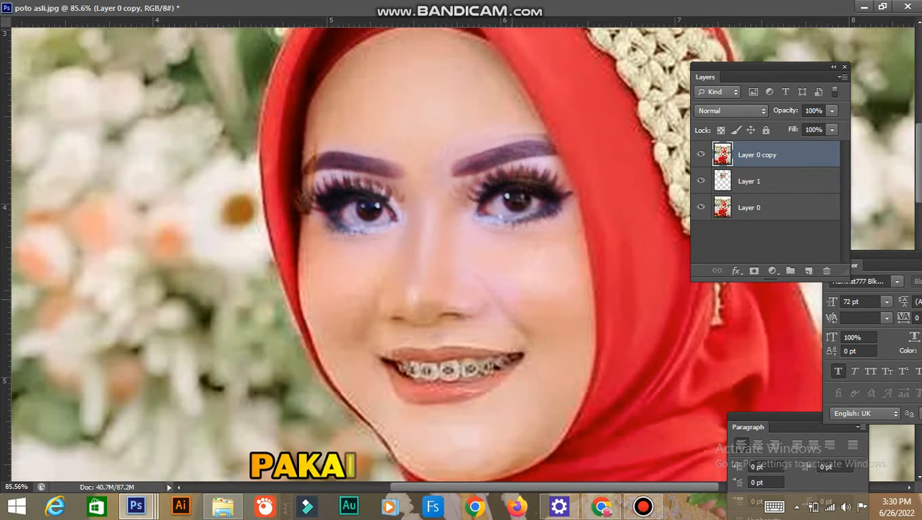
{"action": "mouse_move", "coordinate": [389, 308]}
{"action": "left_mouse_down"}
{"action": "mouse_move", "coordinate": [422, 347]}
{"action": "mouse_move", "coordinate": [361, 340]}
{"action": "mouse_move", "coordinate": [505, 360]}
{"action": "mouse_move", "coordinate": [426, 350]}
{"action": "mouse_move", "coordinate": [522, 347]}
{"action": "mouse_move", "coordinate": [404, 371]}
{"action": "mouse_move", "coordinate": [483, 392]}
{"action": "mouse_move", "coordinate": [399, 396]}
{"action": "left_mouse_up"}
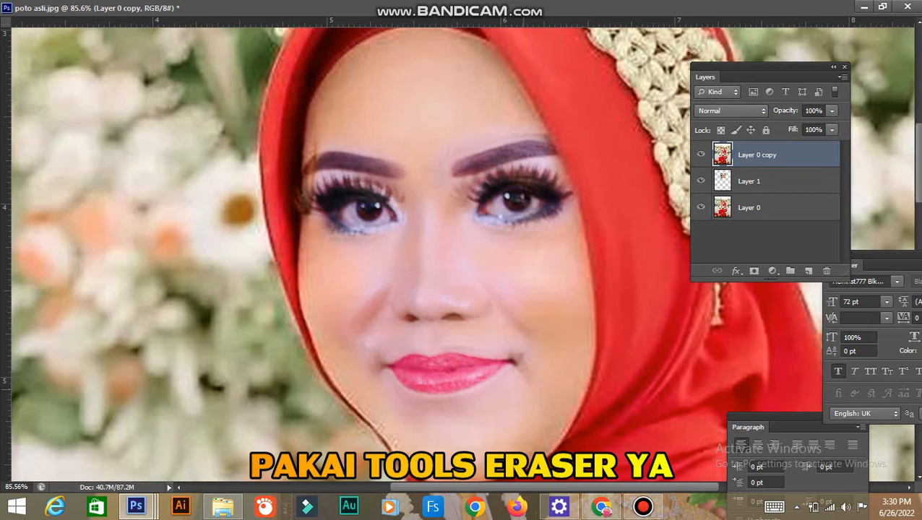
- Erase the nose, mouth, cheeks and part of the forehead from Layer 0 copy to reveal the bride's face beneath
{"action": "left_click_drag", "start_coordinate": [544, 305], "coordinate": [555, 339]}
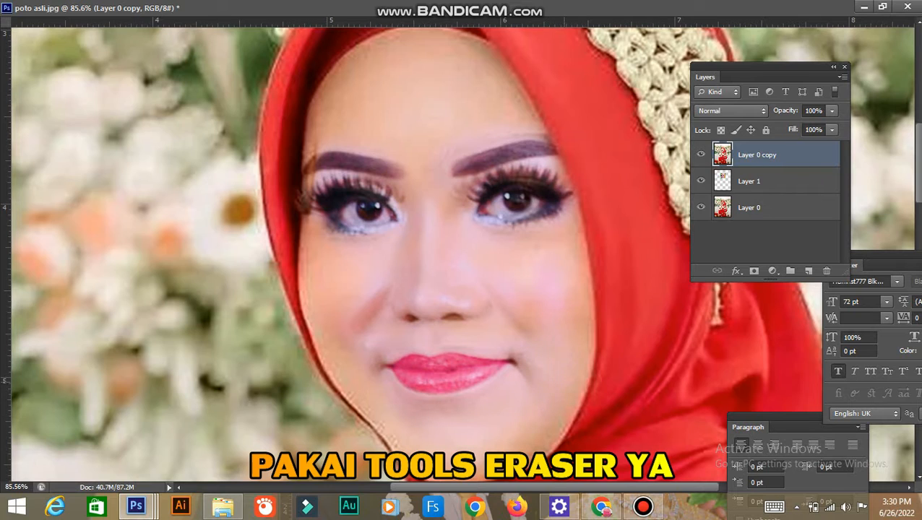
{"action": "left_click_drag", "start_coordinate": [455, 70], "coordinate": [381, 72]}
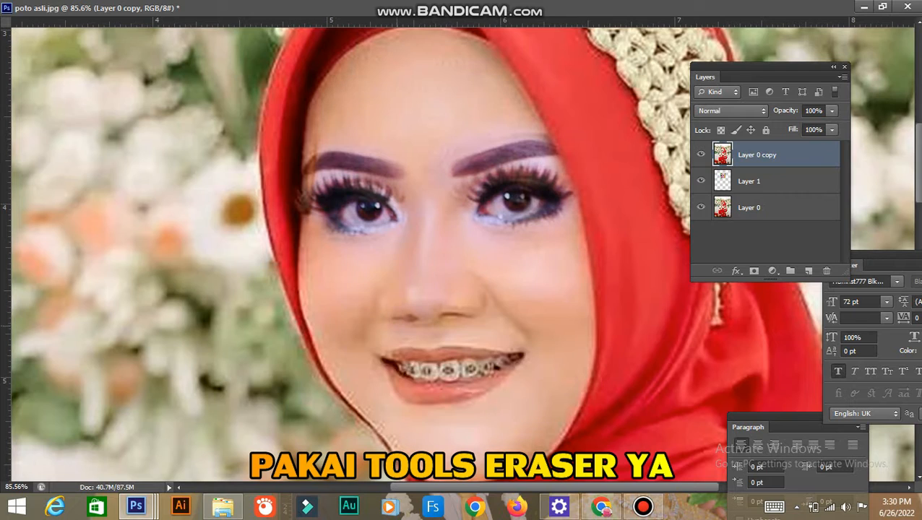
{"action": "left_click_drag", "start_coordinate": [436, 298], "coordinate": [479, 291]}
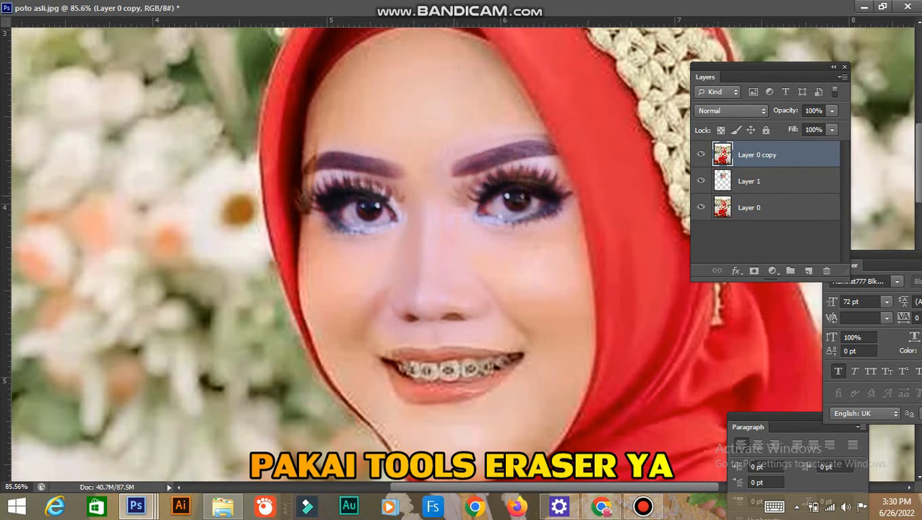
{"action": "mouse_move", "coordinate": [363, 341]}
{"action": "left_mouse_down"}
{"action": "mouse_move", "coordinate": [386, 362]}
{"action": "mouse_move", "coordinate": [473, 378]}
{"action": "mouse_move", "coordinate": [421, 396]}
{"action": "mouse_move", "coordinate": [492, 353]}
{"action": "mouse_move", "coordinate": [427, 350]}
{"action": "left_mouse_up"}
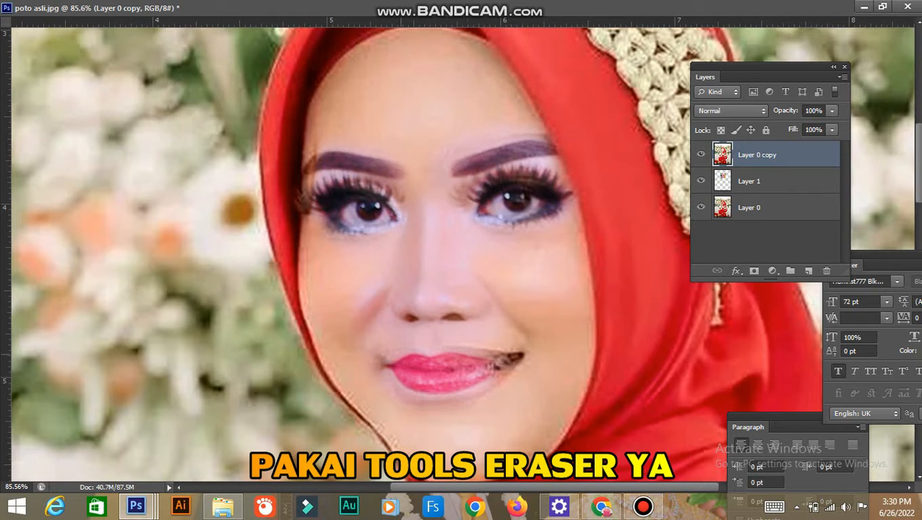
{"action": "left_click_drag", "start_coordinate": [472, 386], "coordinate": [521, 329]}
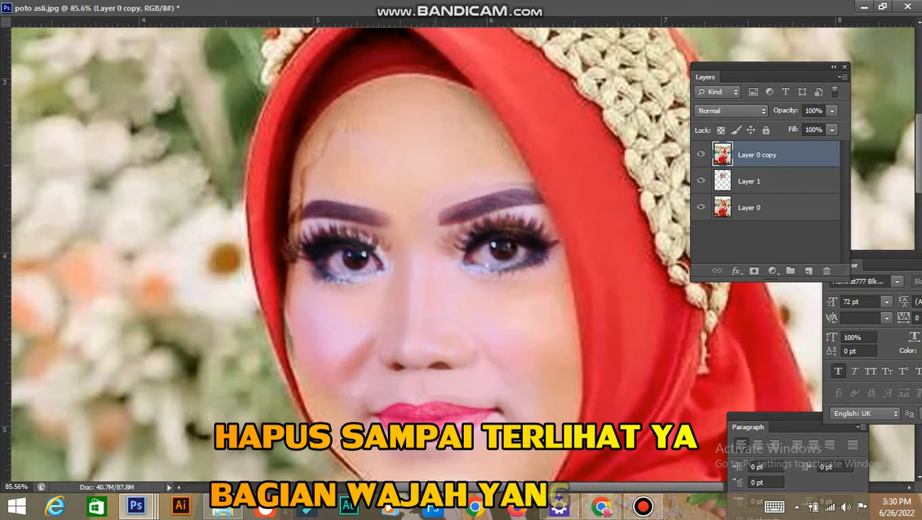
{"action": "left_click_drag", "start_coordinate": [468, 291], "coordinate": [442, 195]}
{"action": "scroll", "coordinate": [467, 193], "scroll_direction": "down", "scroll_amount": 6}
{"action": "key", "text": "ctrl+z"}
- Shift Layer 1 slightly so the bride's features sit better within the original face outline
{"action": "left_click", "coordinate": [748, 180]}
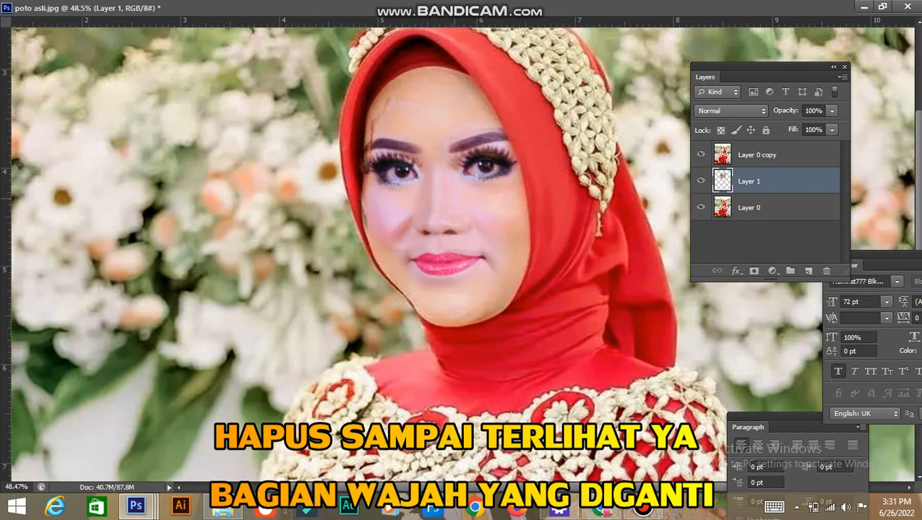
{"action": "left_click_drag", "start_coordinate": [454, 161], "coordinate": [460, 162]}
{"action": "left_click_drag", "start_coordinate": [491, 195], "coordinate": [492, 197]}
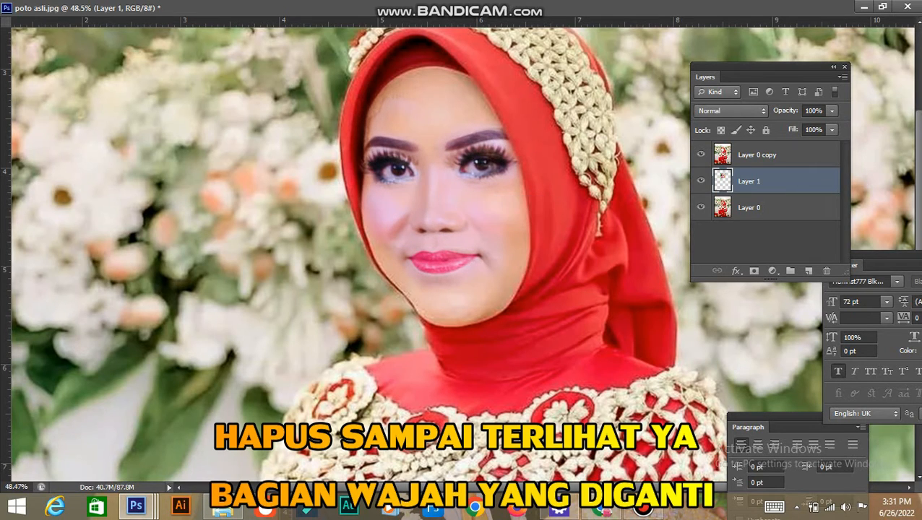
{"action": "left_click_drag", "start_coordinate": [491, 289], "coordinate": [469, 262]}
{"action": "scroll", "coordinate": [556, 208], "scroll_direction": "down", "scroll_amount": 5}
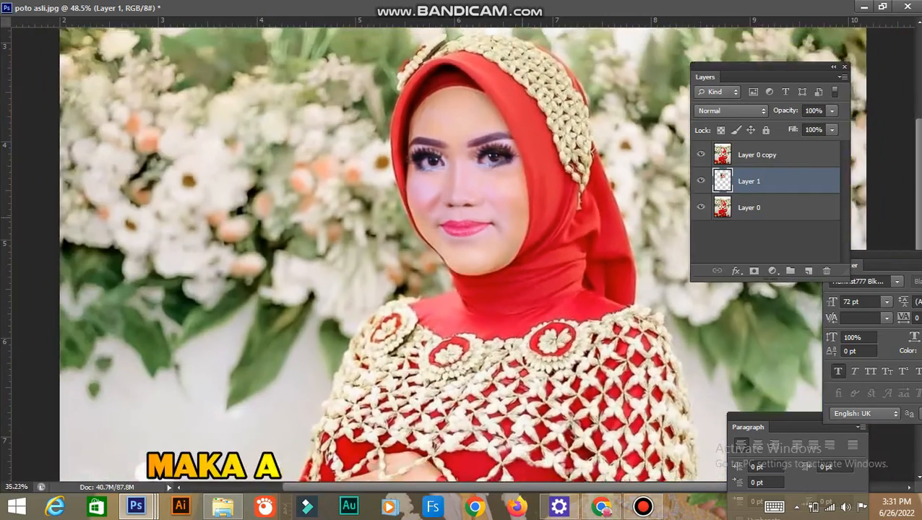
{"action": "scroll", "coordinate": [556, 208], "scroll_direction": "up", "scroll_amount": 7}
{"action": "scroll", "coordinate": [556, 208], "scroll_direction": "up", "scroll_amount": 2}
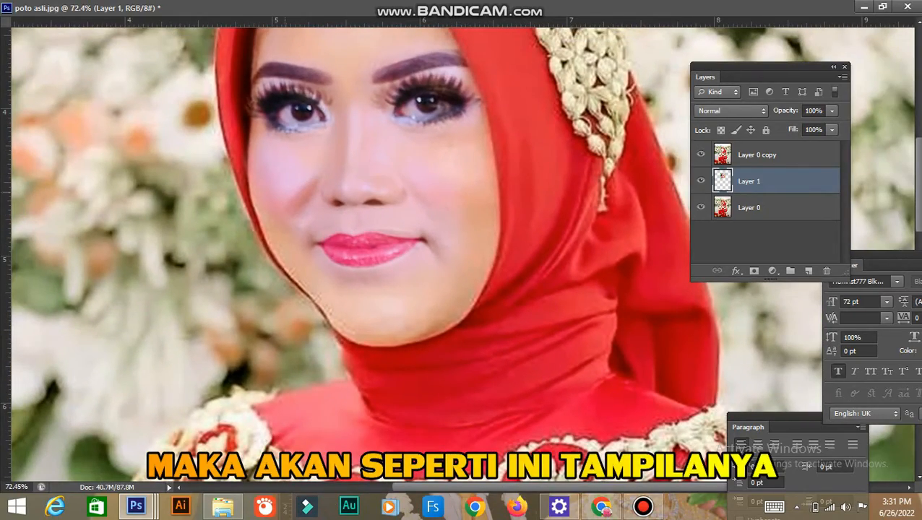
- Erase the remaining original skin on the chin, cheeks and forehead of Layer 0 copy to even out the skin colour
{"action": "left_click", "coordinate": [764, 155]}
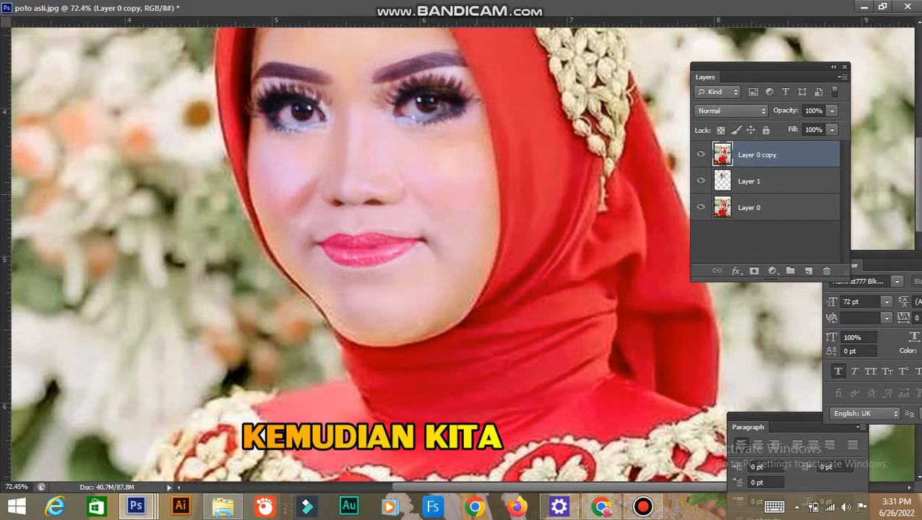
{"action": "left_click_drag", "start_coordinate": [458, 270], "coordinate": [474, 406]}
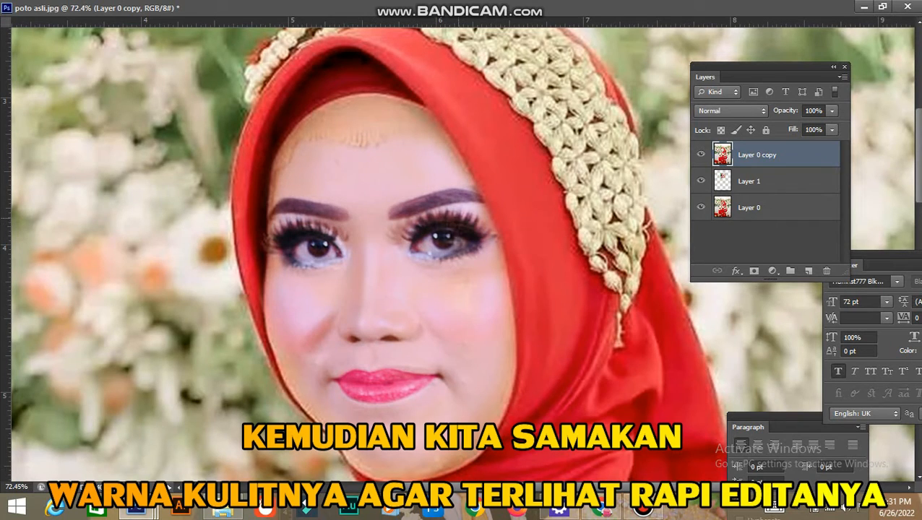
{"action": "left_click_drag", "start_coordinate": [318, 317], "coordinate": [343, 200]}
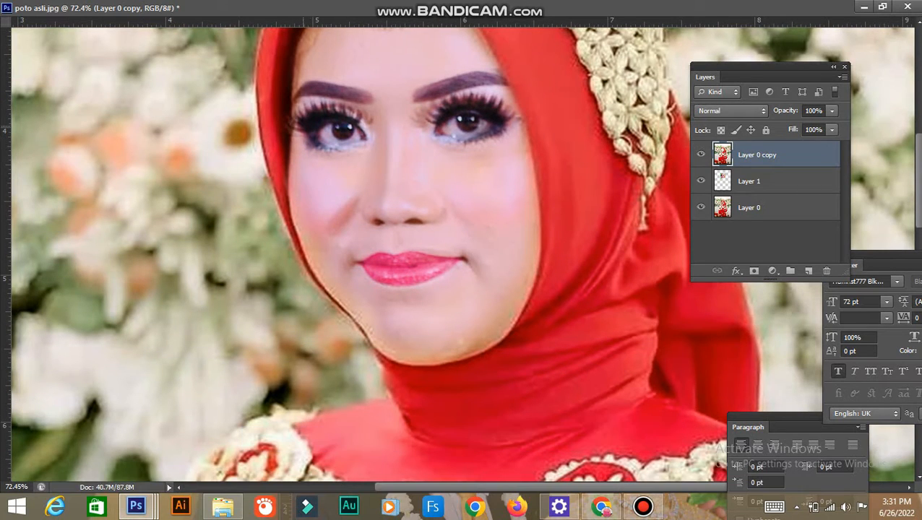
{"action": "left_click_drag", "start_coordinate": [429, 100], "coordinate": [413, 202]}
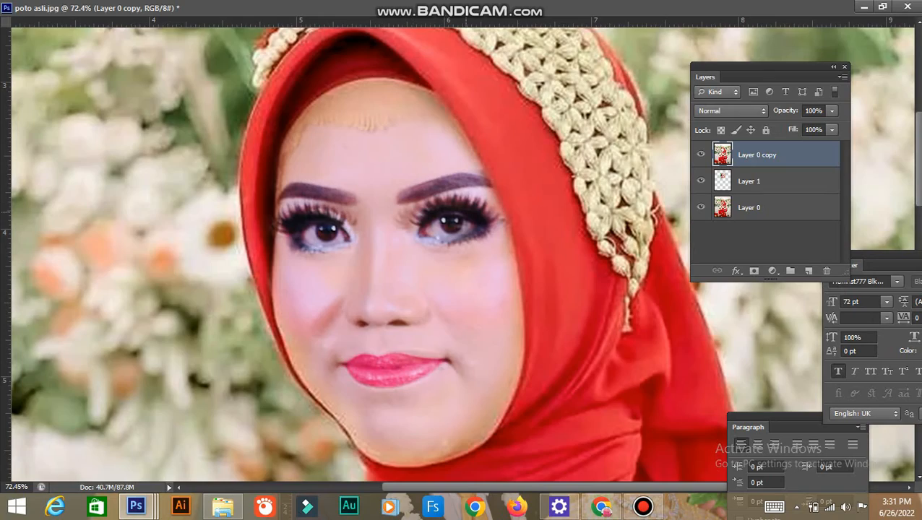
- Examine the blended face up close and in the whole photo to judge the skin match
{"action": "scroll", "coordinate": [454, 209], "scroll_direction": "down", "scroll_amount": 6}
{"action": "scroll", "coordinate": [454, 208], "scroll_direction": "up", "scroll_amount": 8}
{"action": "scroll", "coordinate": [454, 209], "scroll_direction": "down", "scroll_amount": 2}
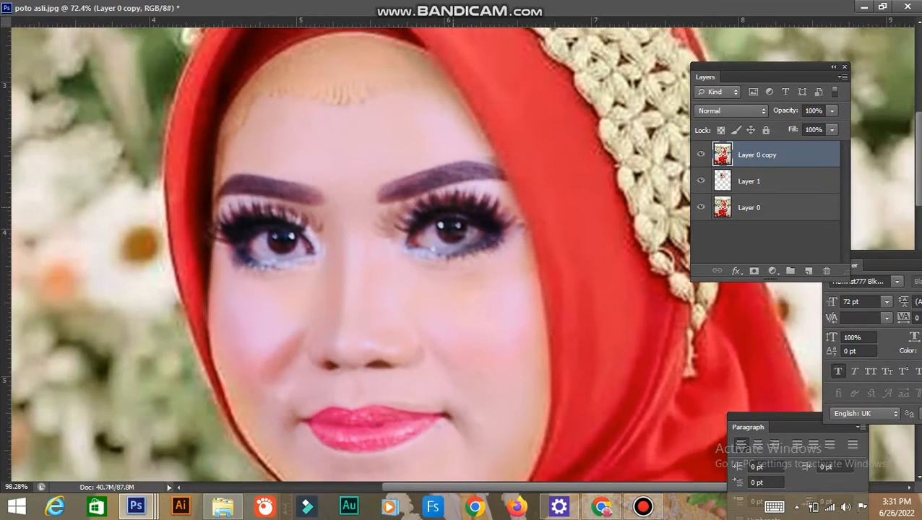
{"action": "left_click_drag", "start_coordinate": [400, 212], "coordinate": [442, 257]}
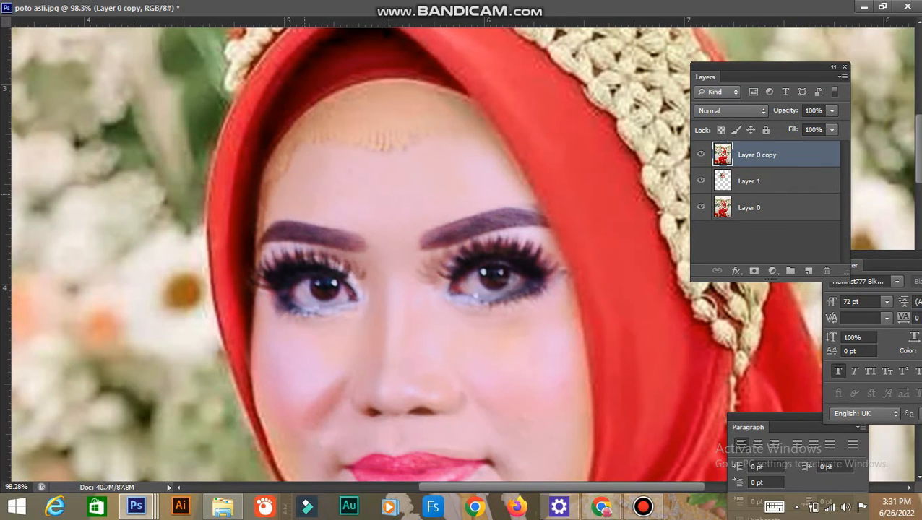
{"action": "scroll", "coordinate": [526, 202], "scroll_direction": "down", "scroll_amount": 12}
{"action": "scroll", "coordinate": [525, 201], "scroll_direction": "up", "scroll_amount": 1}
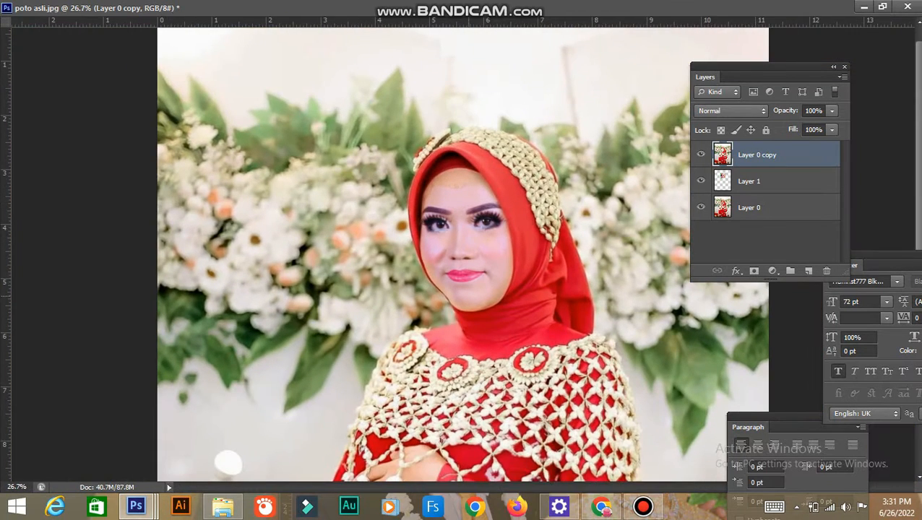
{"action": "left_click_drag", "start_coordinate": [486, 284], "coordinate": [487, 209]}
{"action": "scroll", "coordinate": [464, 214], "scroll_direction": "up", "scroll_amount": 8}
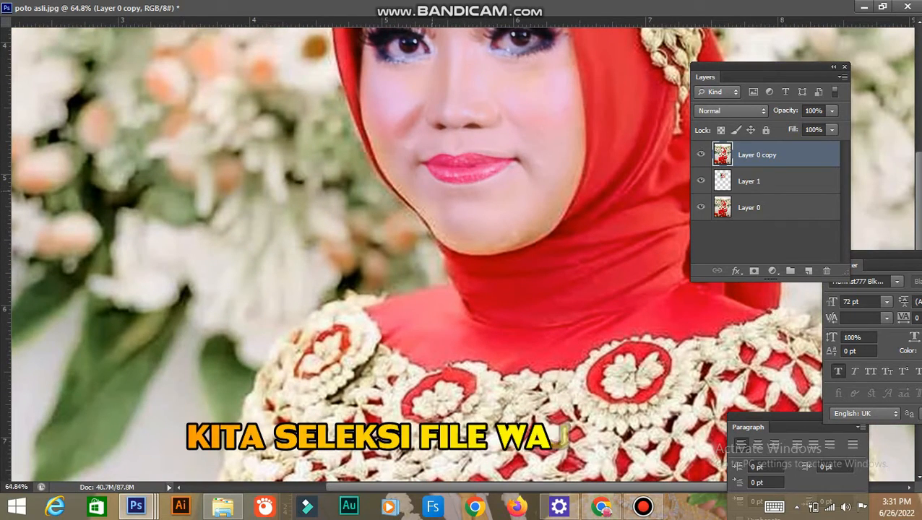
- Select the visible face skin with Layer 0 copy active, adding the missed patches, and feather the selection by 1 pixel
{"action": "left_click_drag", "start_coordinate": [443, 199], "coordinate": [403, 344]}
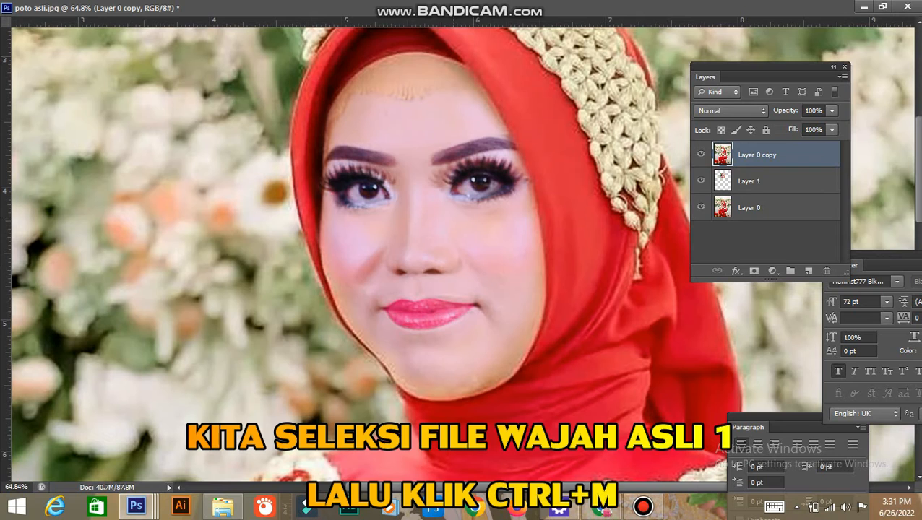
{"action": "left_click", "coordinate": [407, 78]}
{"action": "left_click", "coordinate": [416, 209], "text": "shift"}
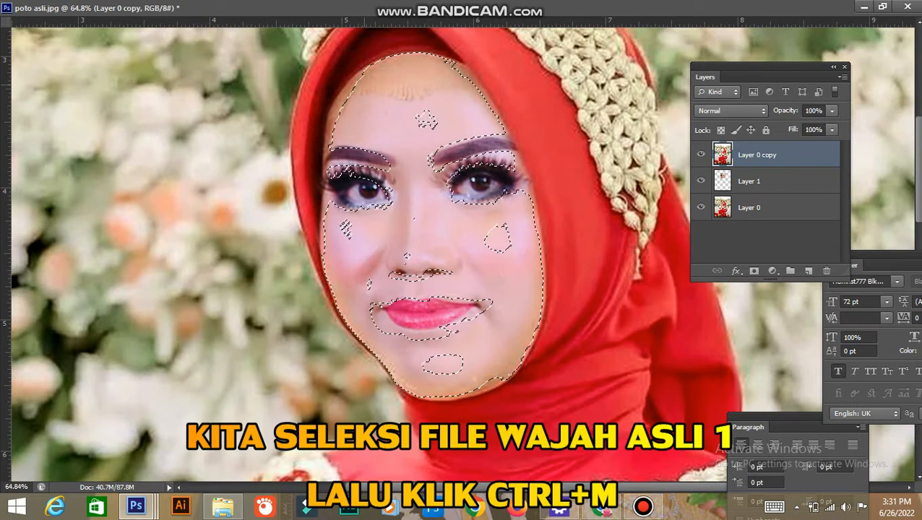
{"action": "left_click", "coordinate": [340, 101], "text": "shift"}
{"action": "left_click", "coordinate": [330, 278], "text": "shift"}
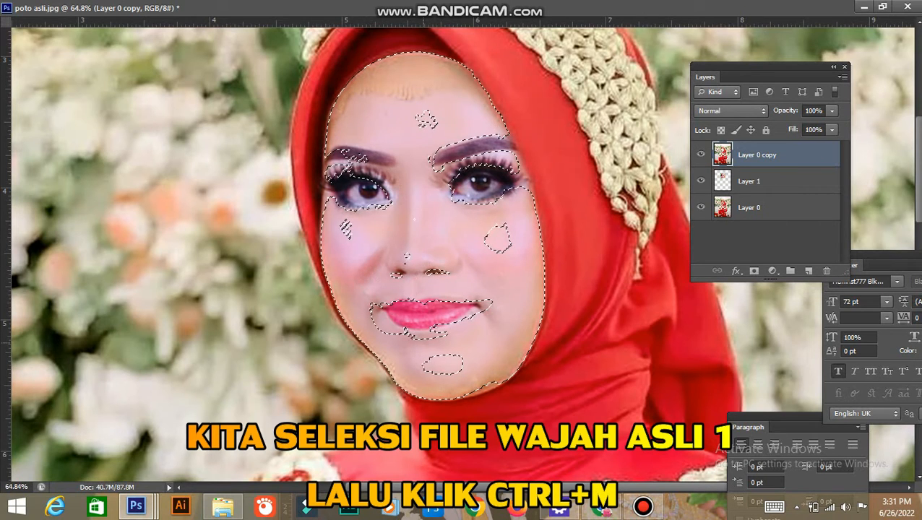
{"action": "left_click", "coordinate": [443, 365], "text": "shift"}
{"action": "left_click", "coordinate": [498, 241], "text": "shift"}
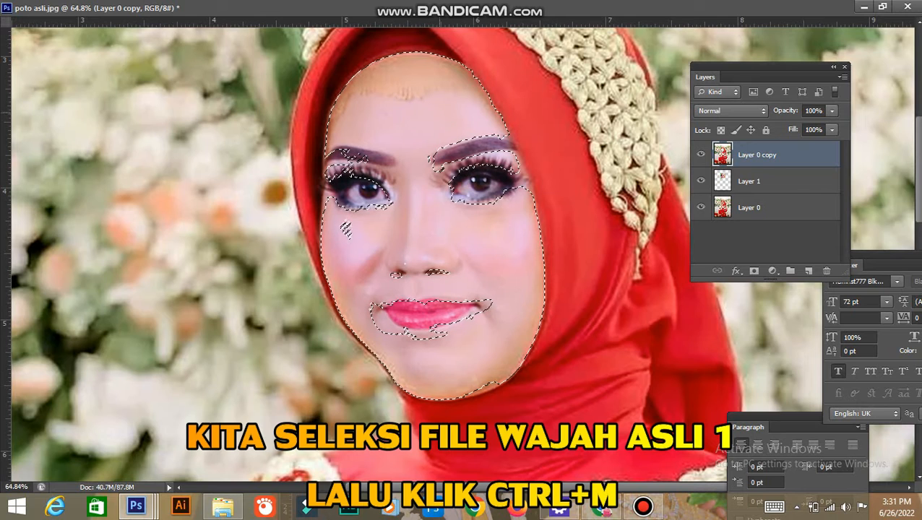
{"action": "right_click", "coordinate": [433, 94]}
{"action": "left_click", "coordinate": [473, 325]}
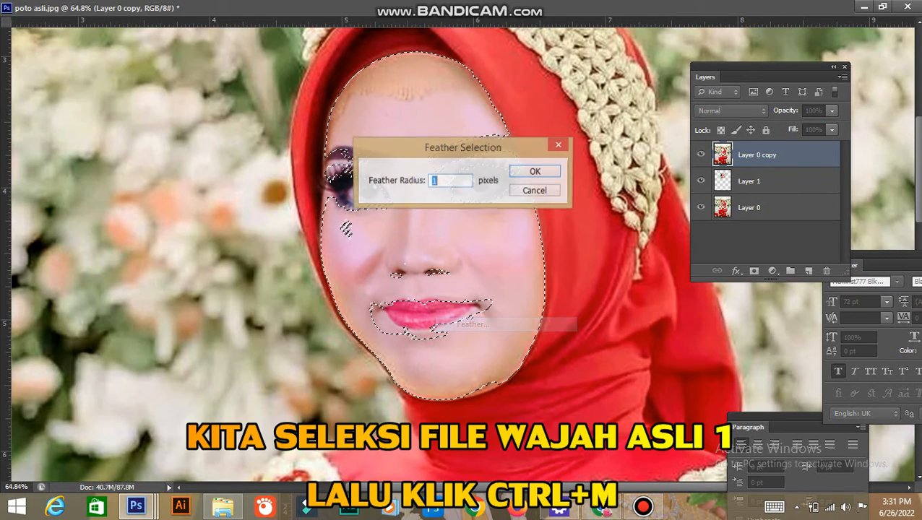
{"action": "key", "text": "Return"}
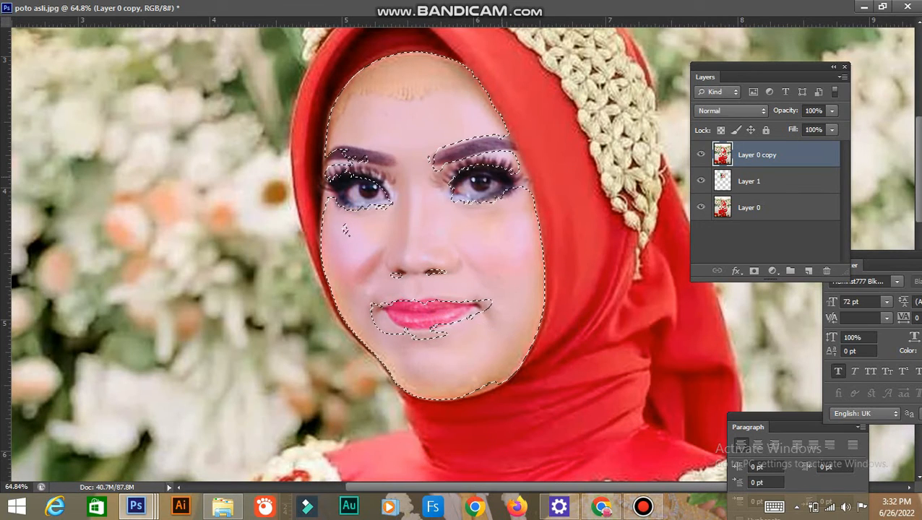
- Brighten the selected skin edge of Layer 0 copy with a Curves point at input 105, output 134, and clear the selection
{"action": "key", "text": "ctrl+m"}
{"action": "left_click_drag", "start_coordinate": [706, 238], "coordinate": [697, 230]}
{"action": "key", "text": "Return"}
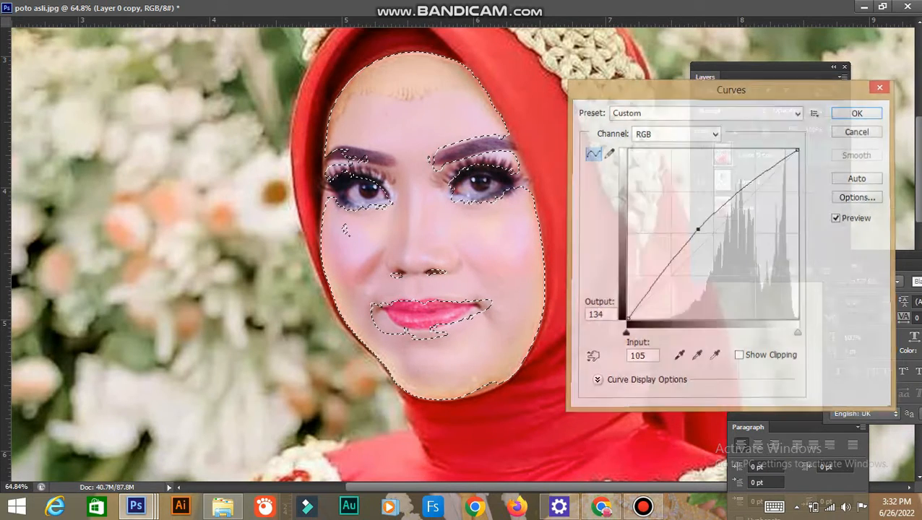
{"action": "key", "text": "ctrl+s"}
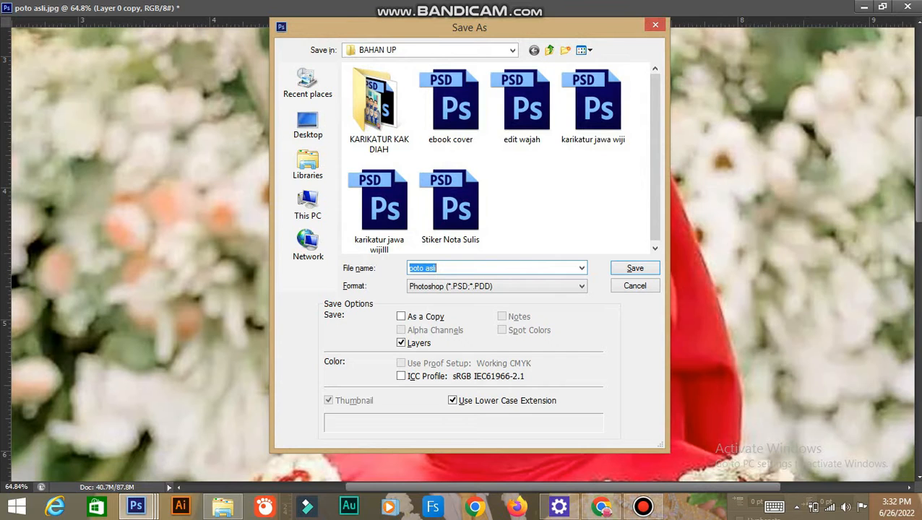
{"action": "left_click", "coordinate": [655, 25]}
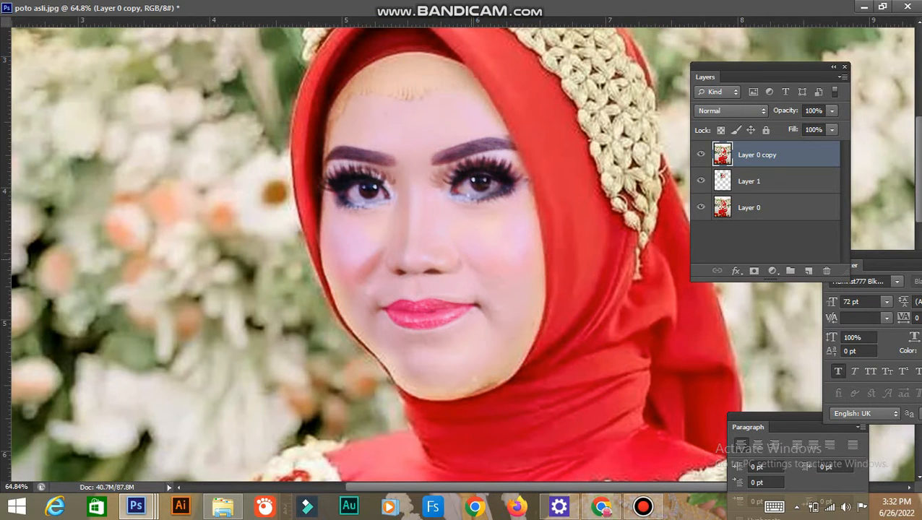
- Bring back the full workspace with its tools and minimize the bahan 1.jpg window, leaving poto asli.jpg in front
{"action": "left_click_drag", "start_coordinate": [473, 260], "coordinate": [486, 170]}
{"action": "scroll", "coordinate": [536, 147], "scroll_direction": "down", "scroll_amount": 12}
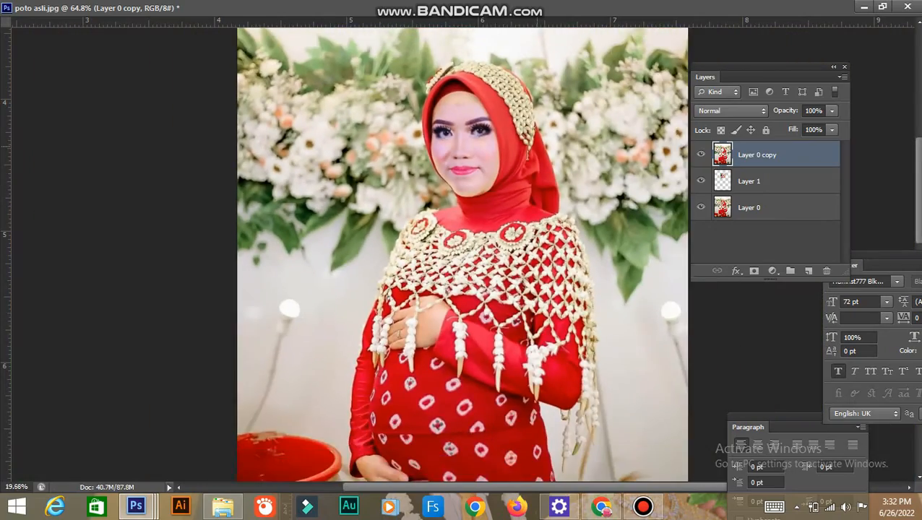
{"action": "scroll", "coordinate": [463, 101], "scroll_direction": "up", "scroll_amount": 10}
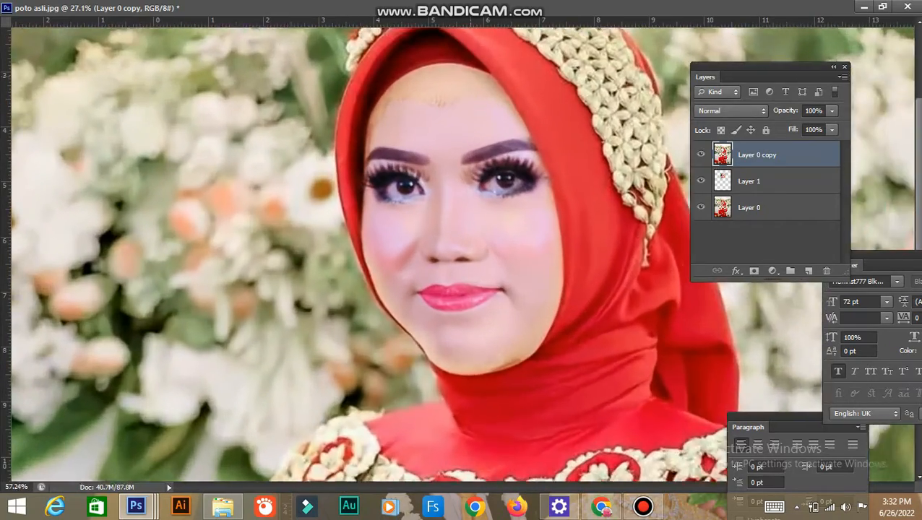
{"action": "scroll", "coordinate": [470, 72], "scroll_direction": "up", "scroll_amount": 6}
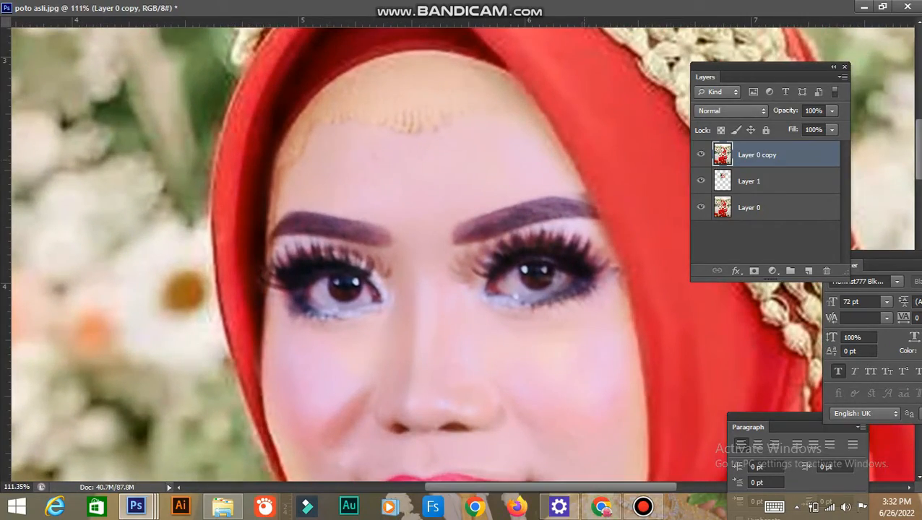
{"action": "left_click", "coordinate": [882, 7]}
{"action": "left_click_drag", "start_coordinate": [239, 180], "coordinate": [423, 48]}
{"action": "left_click_drag", "start_coordinate": [463, 250], "coordinate": [277, 277]}
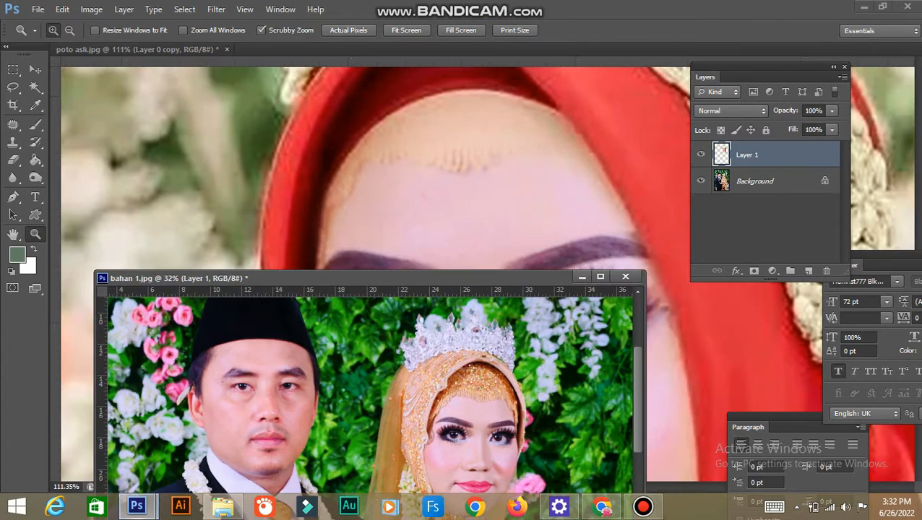
{"action": "left_click", "coordinate": [581, 276]}
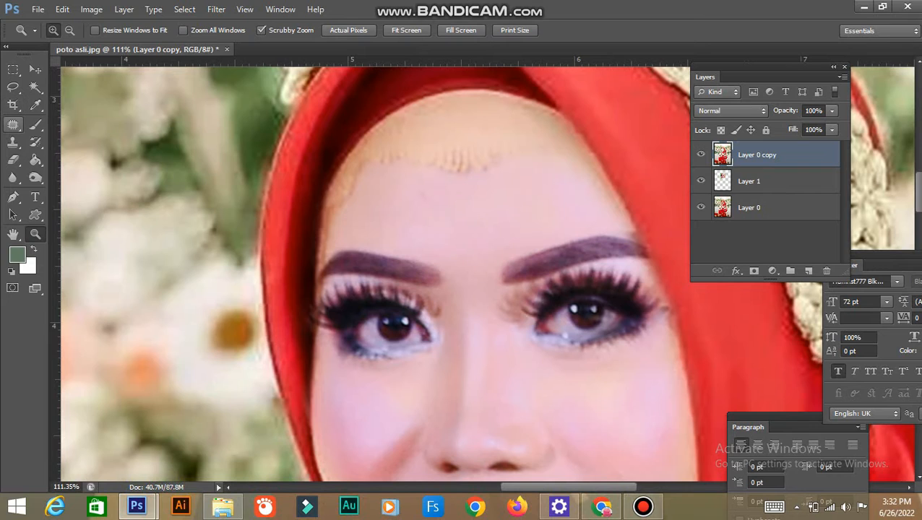
- Choose the Clone Stamp tool and duplicate Layer 1 for retouching the forehead
{"action": "left_click", "coordinate": [35, 178]}
{"action": "right_click", "coordinate": [35, 178]}
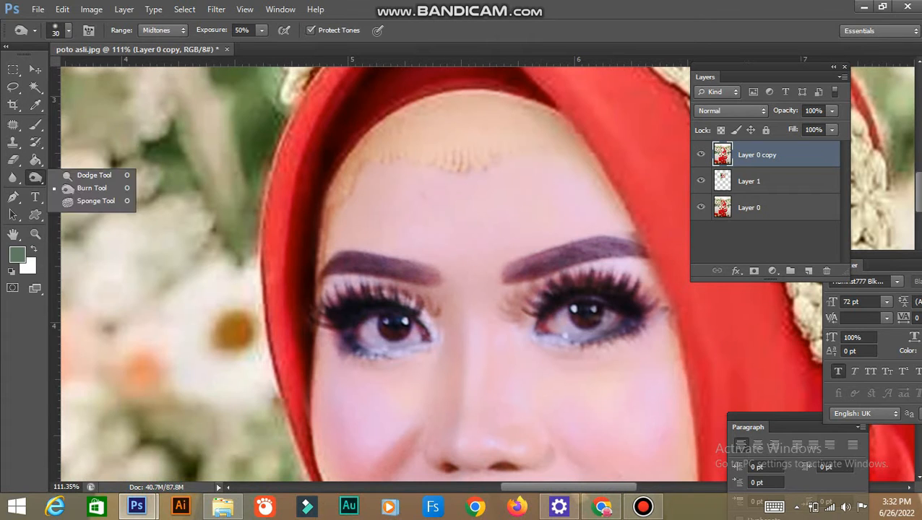
{"action": "left_click", "coordinate": [13, 143]}
{"action": "right_click", "coordinate": [13, 142]}
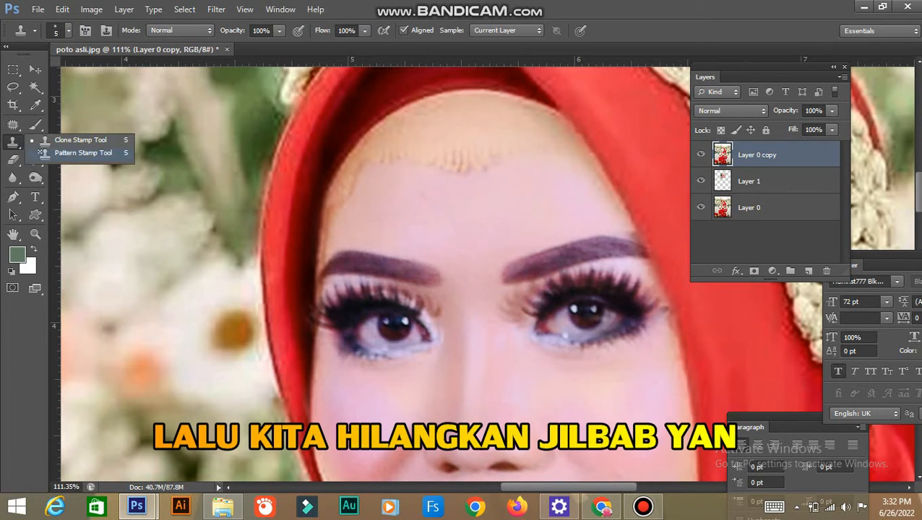
{"action": "left_click", "coordinate": [73, 137]}
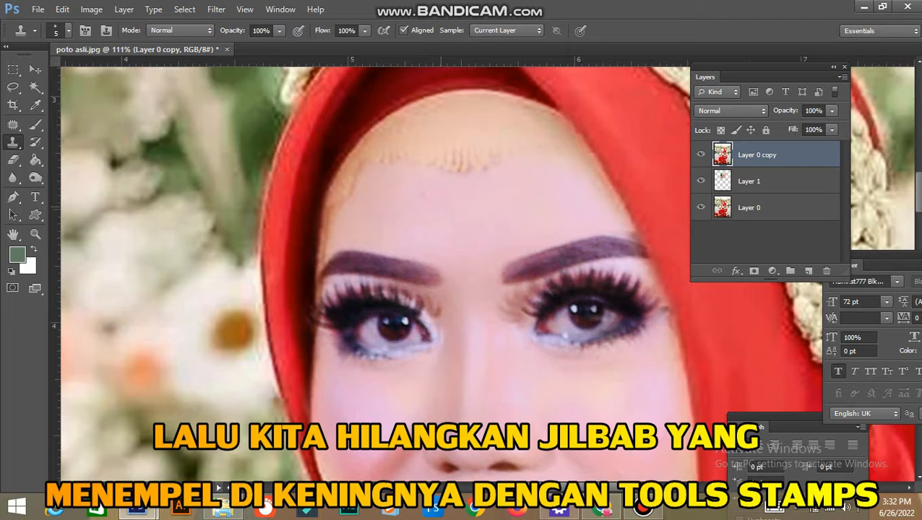
{"action": "scroll", "coordinate": [599, 214], "scroll_direction": "up", "scroll_amount": 2}
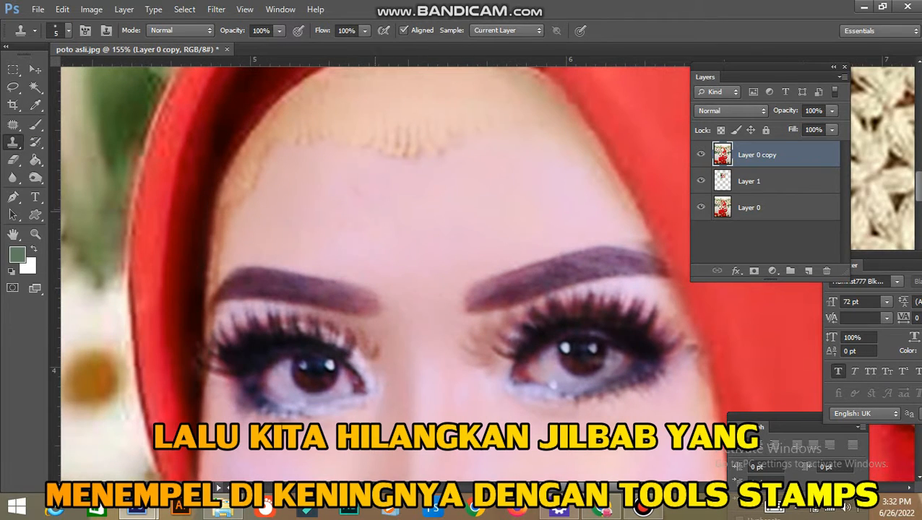
{"action": "left_click", "coordinate": [766, 181]}
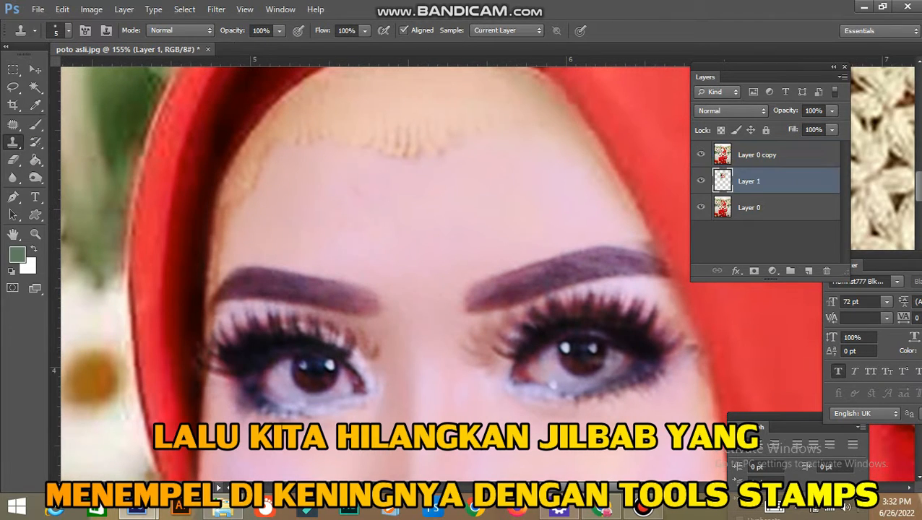
{"action": "key", "text": "ctrl+j"}
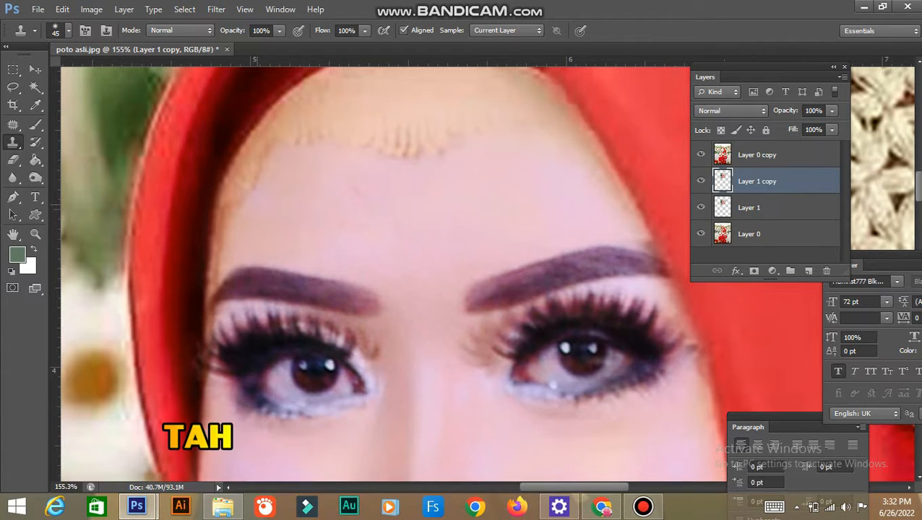
- Clone clean forehead skin over the headscarf remnants on Layer 1 copy with a 45-pixel Clone Stamp brush
{"action": "key", "text": "bracketright"}
{"action": "key", "text": "bracketright"}
{"action": "left_click_drag", "start_coordinate": [230, 208], "coordinate": [304, 145]}
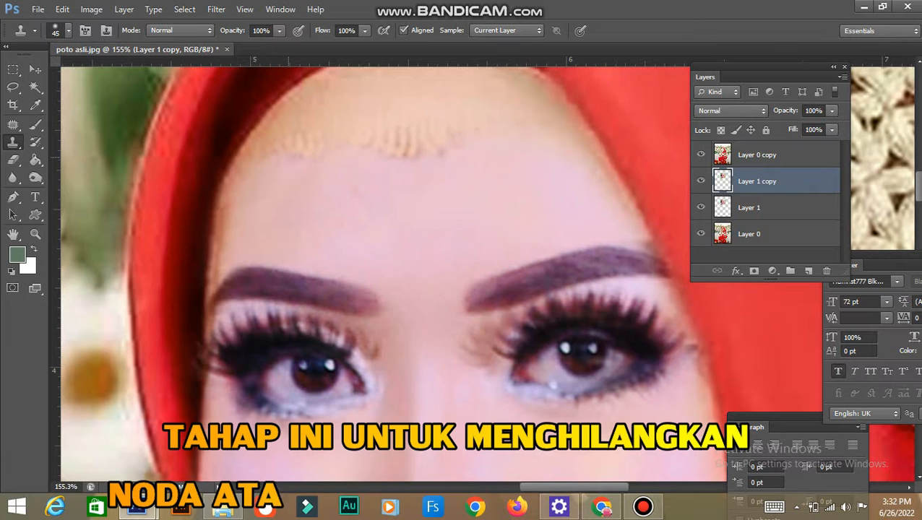
{"action": "left_click", "coordinate": [336, 182], "text": "alt"}
{"action": "mouse_move", "coordinate": [411, 140]}
{"action": "left_mouse_down"}
{"action": "mouse_move", "coordinate": [414, 124]}
{"action": "mouse_move", "coordinate": [438, 143]}
{"action": "left_mouse_up"}
{"action": "left_click", "coordinate": [325, 190], "text": "alt"}
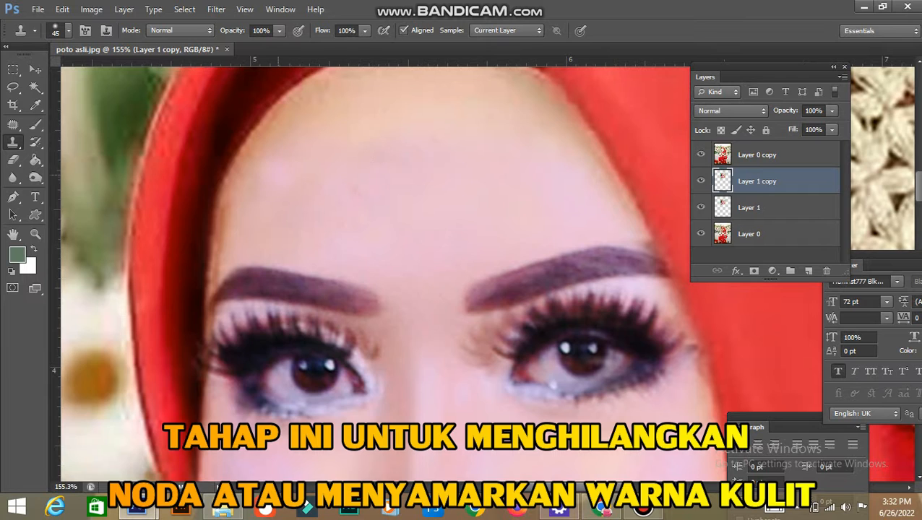
{"action": "left_click_drag", "start_coordinate": [395, 143], "coordinate": [327, 211]}
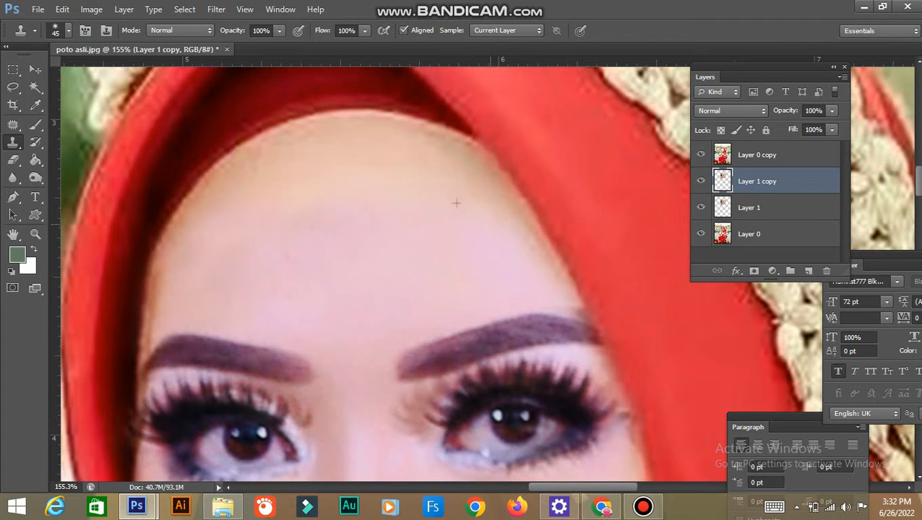
- Examine the retouched forehead up close and the rest of the face for leftover marks
{"action": "left_click_drag", "start_coordinate": [287, 324], "coordinate": [363, 233]}
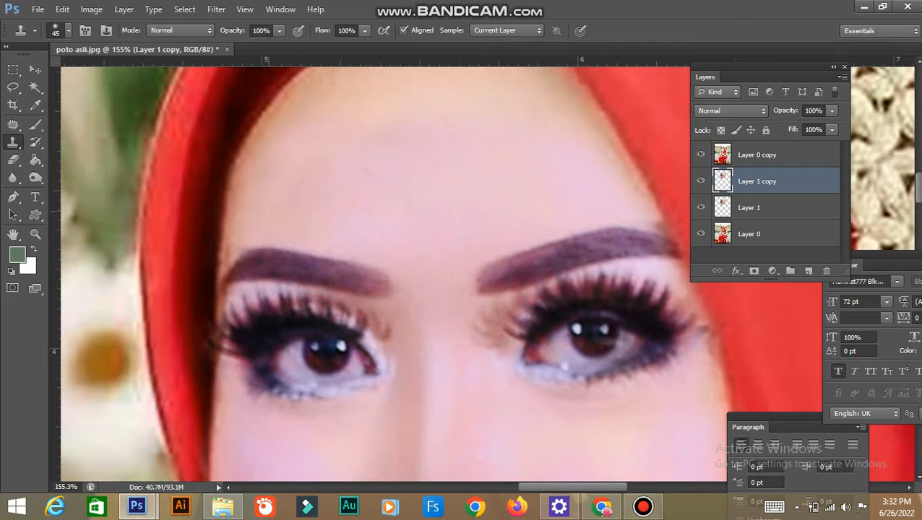
{"action": "left_click_drag", "start_coordinate": [452, 342], "coordinate": [403, 247]}
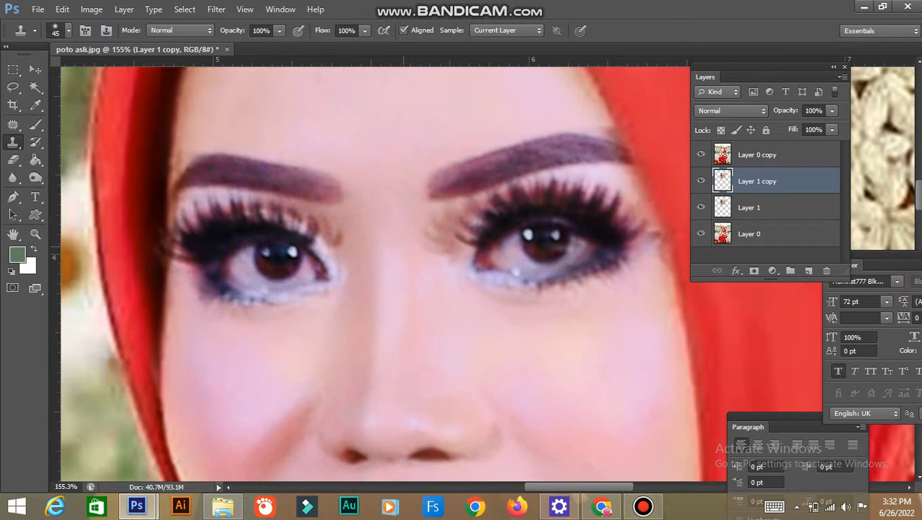
{"action": "key", "text": "ctrl+space"}
{"action": "left_click_drag", "start_coordinate": [443, 216], "coordinate": [406, 220]}
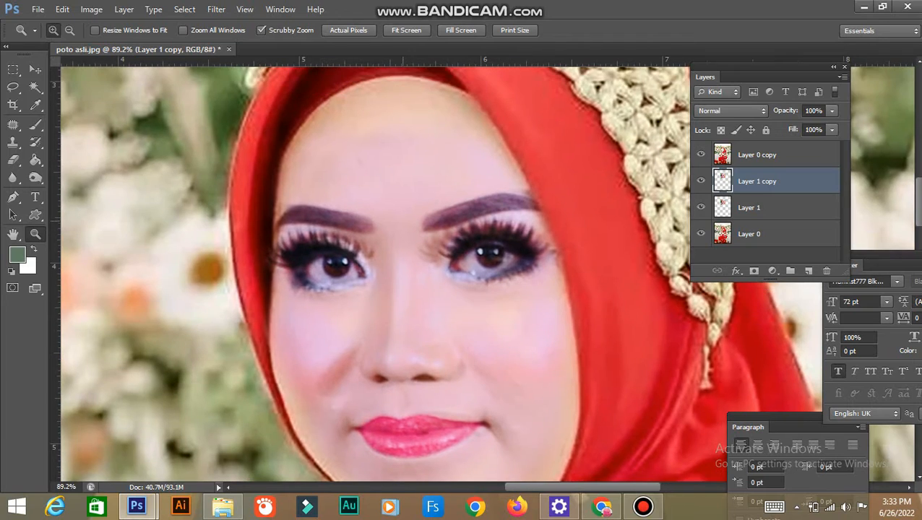
{"action": "key", "text": "w"}
{"action": "left_click", "coordinate": [405, 220]}
{"action": "left_click", "coordinate": [410, 318]}
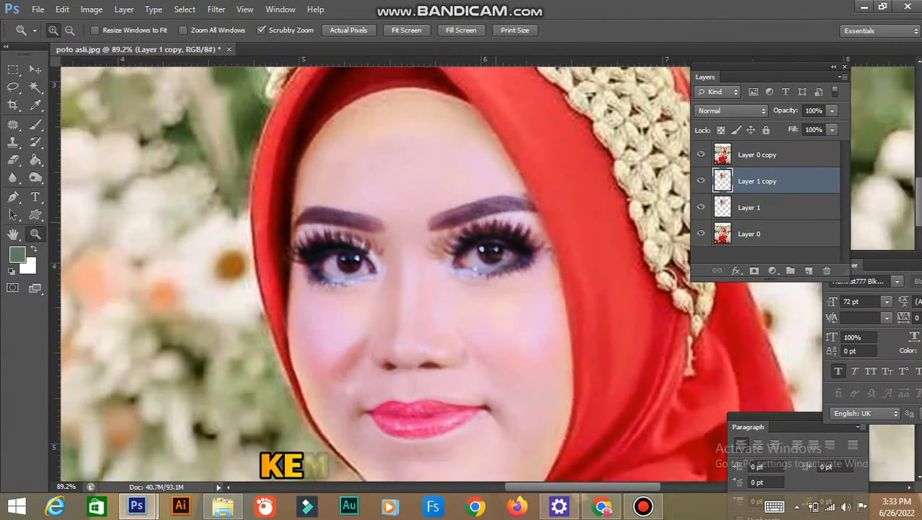
{"action": "left_click_drag", "start_coordinate": [496, 223], "coordinate": [509, 282]}
- Select the face skin edge on Layer 0 copy with the Magic Wand, adding the missed patches, and feather it by 1 pixel
{"action": "left_click", "coordinate": [757, 154]}
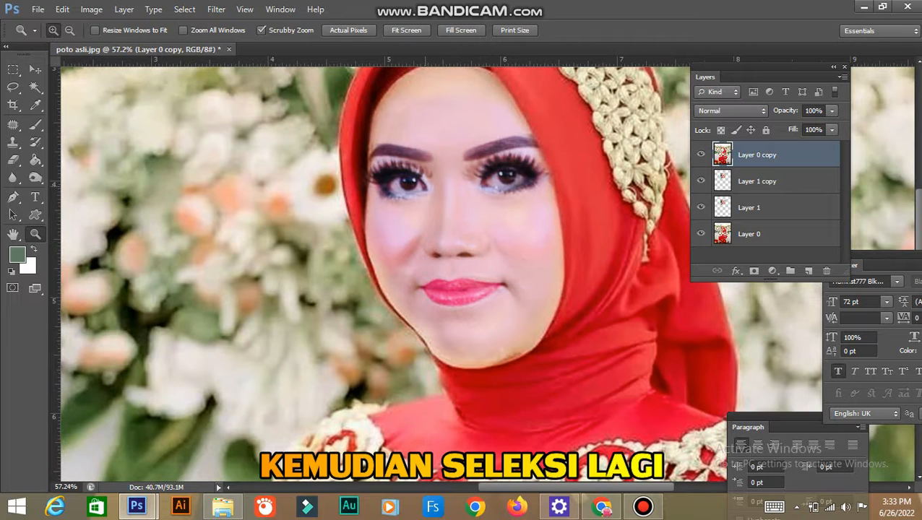
{"action": "key", "text": "w"}
{"action": "left_click", "coordinate": [441, 106]}
{"action": "left_click", "coordinate": [425, 105]}
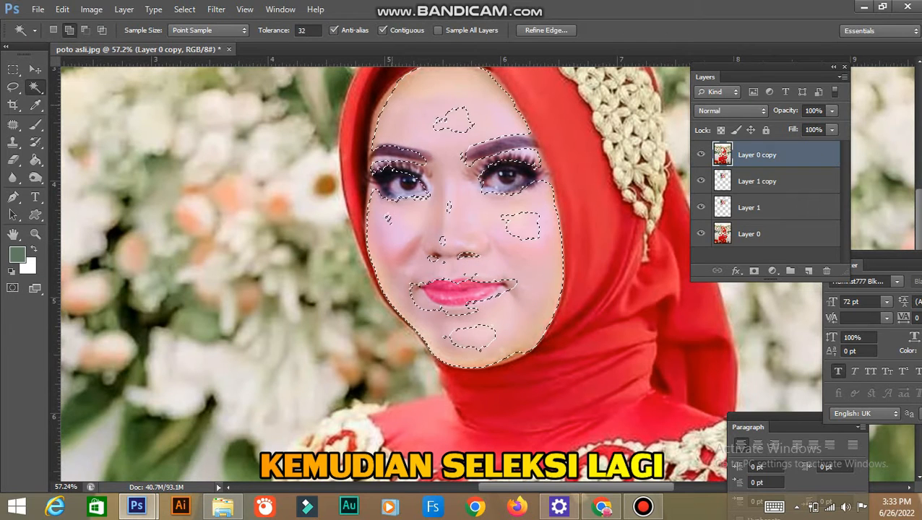
{"action": "left_click", "coordinate": [403, 153]}
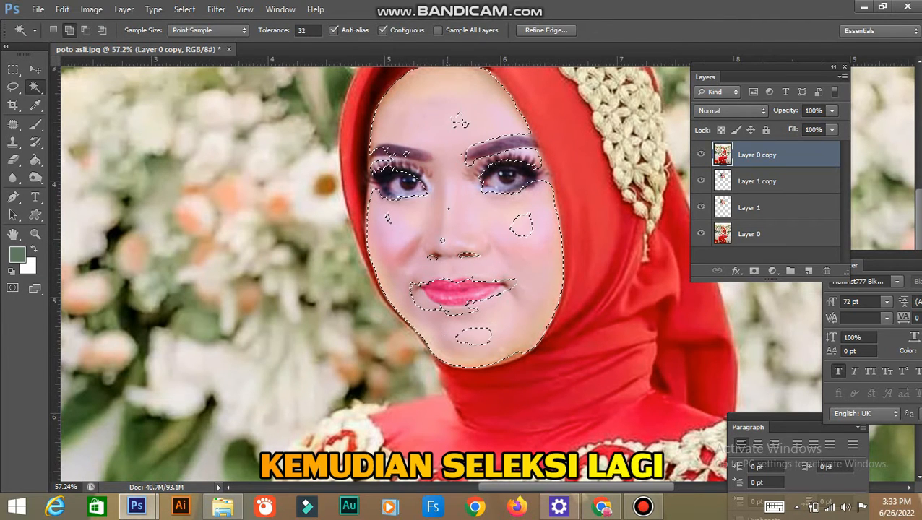
{"action": "right_click", "coordinate": [469, 131]}
{"action": "left_click", "coordinate": [570, 362]}
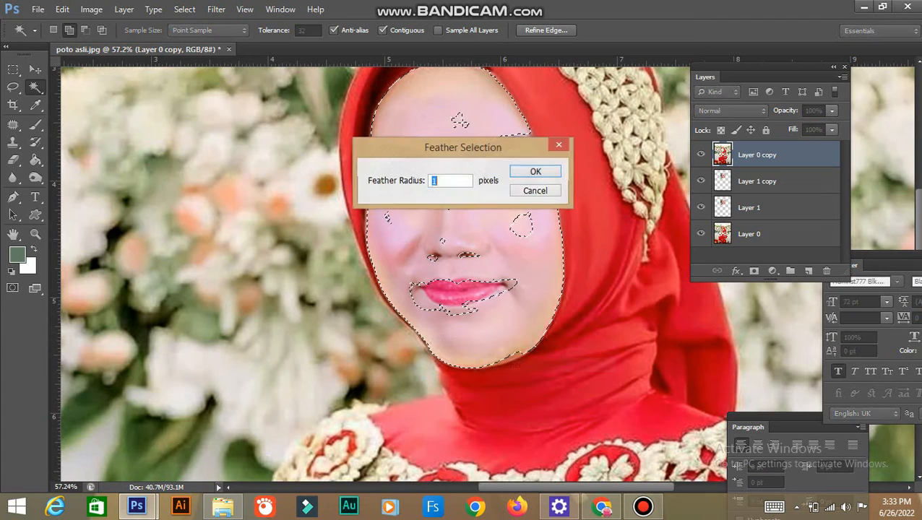
{"action": "key", "text": "Return"}
- Apply a midtone Color Balance of -27, 0, +44 to the selected skin of Layer 0 copy and clear the selection
{"action": "key", "text": "ctrl+b"}
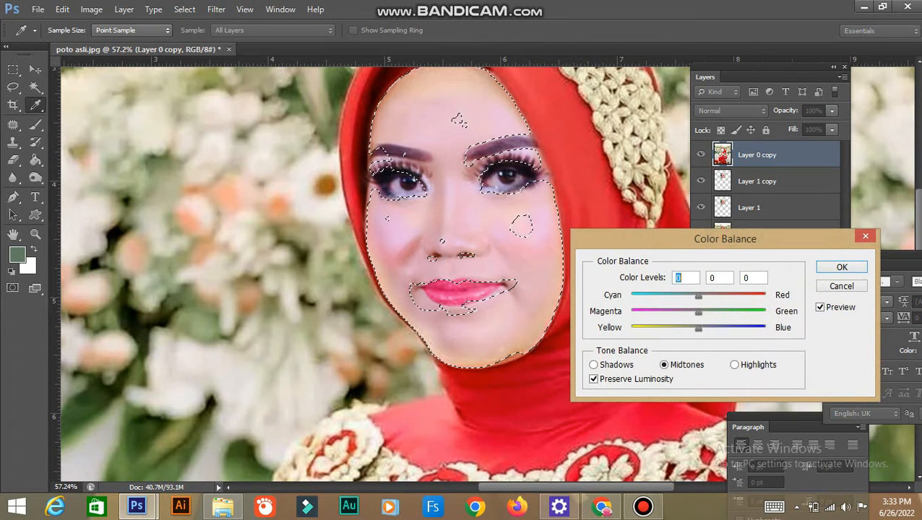
{"action": "left_click_drag", "start_coordinate": [699, 329], "coordinate": [734, 329]}
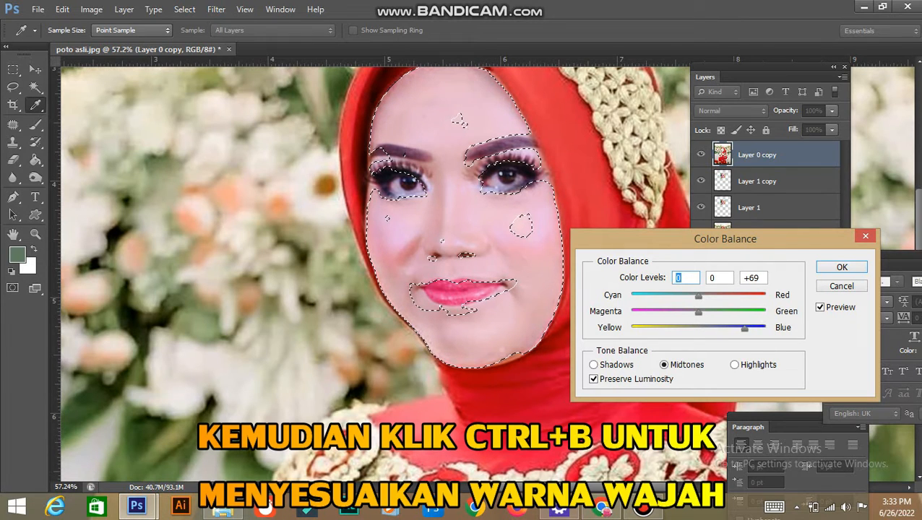
{"action": "mouse_move", "coordinate": [698, 297]}
{"action": "left_mouse_down"}
{"action": "mouse_move", "coordinate": [689, 296]}
{"action": "mouse_move", "coordinate": [717, 296]}
{"action": "mouse_move", "coordinate": [680, 297]}
{"action": "left_mouse_up"}
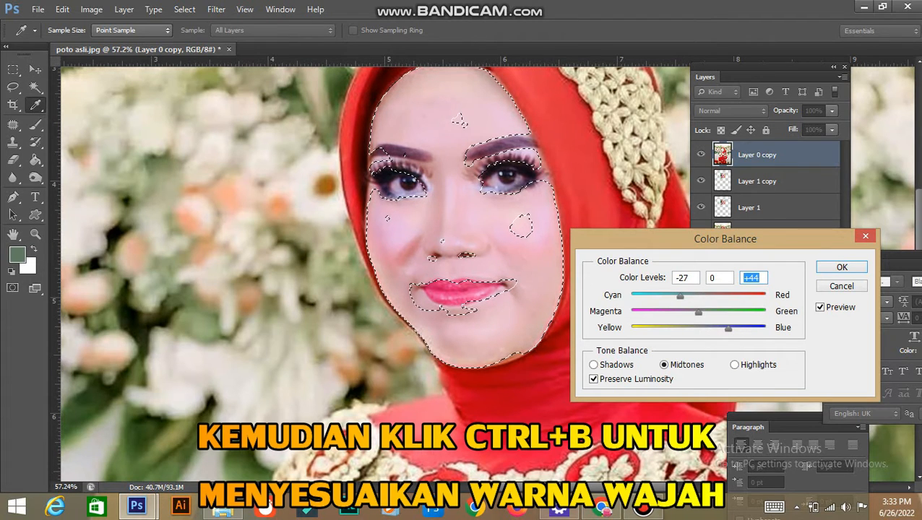
{"action": "key", "text": "Return"}
{"action": "key", "text": "ctrl+d"}
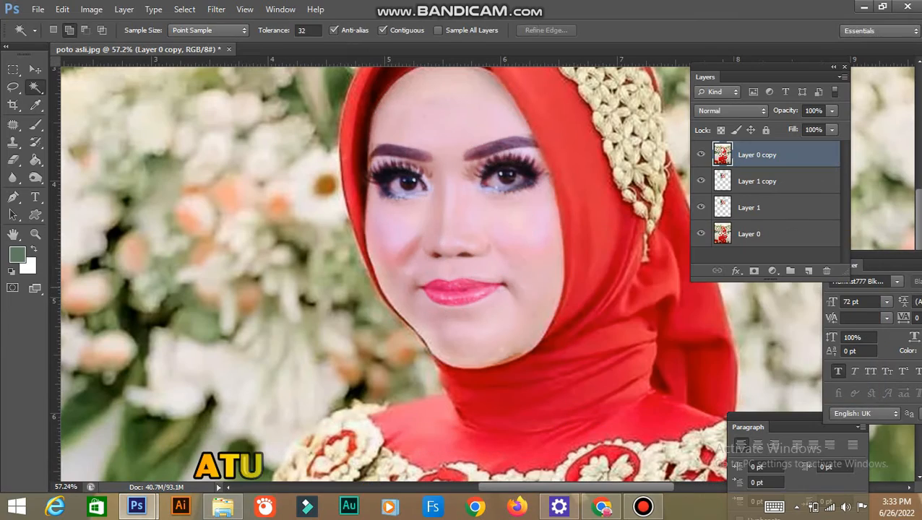
- Compare the face with and without Layer 0 copy in the whole photo
{"action": "key", "text": "z"}
{"action": "left_click_drag", "start_coordinate": [528, 260], "coordinate": [387, 196]}
{"action": "left_click", "coordinate": [701, 155]}
{"action": "left_click", "coordinate": [701, 155]}
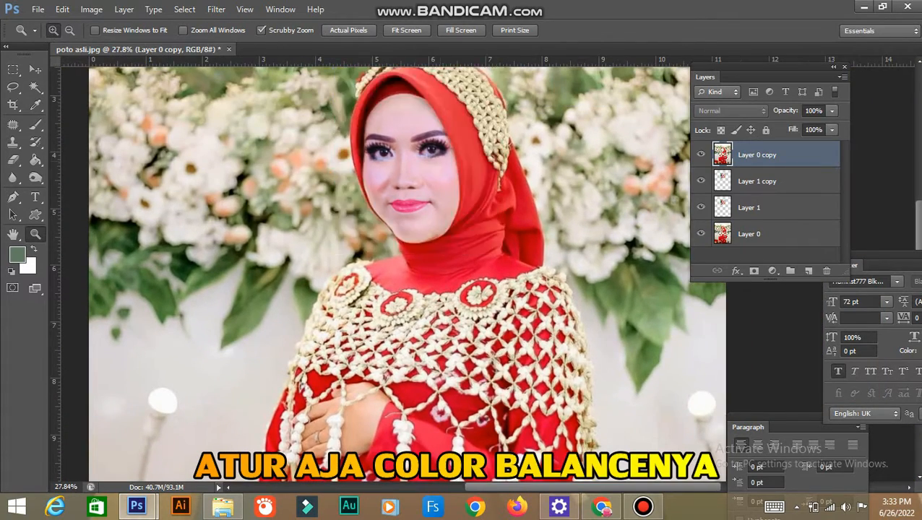
- Erase the uneven skin edge of Layer 0 copy along the jaw with a 40-pixel eraser
{"action": "left_click_drag", "start_coordinate": [383, 124], "coordinate": [469, 124]}
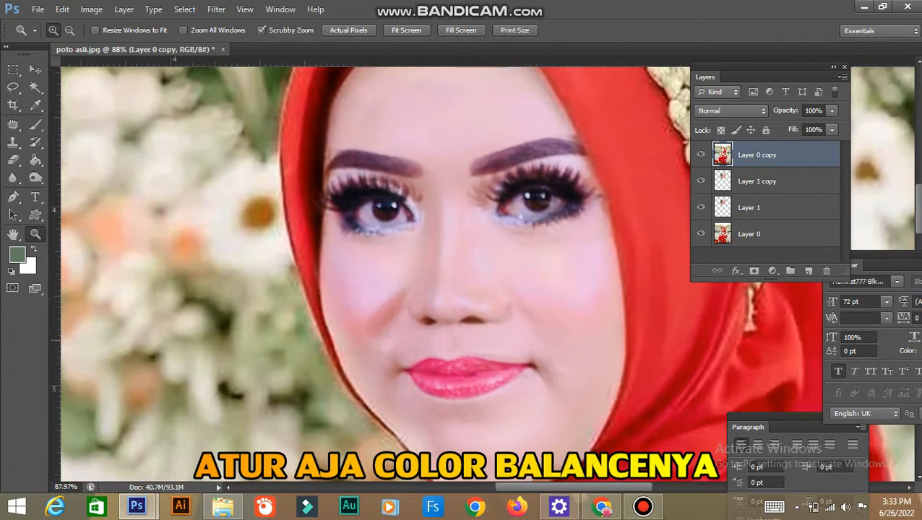
{"action": "left_click_drag", "start_coordinate": [360, 340], "coordinate": [321, 220]}
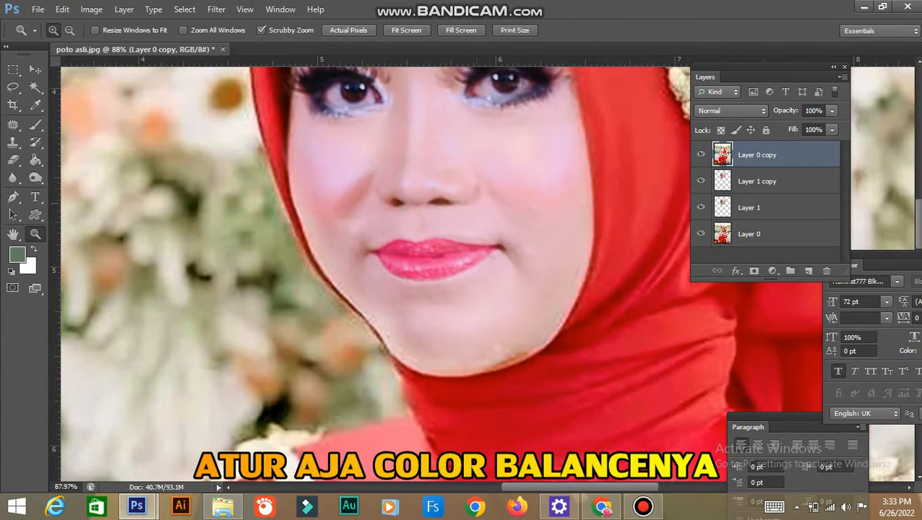
{"action": "key", "text": "e"}
{"action": "key", "text": "bracketleft"}
{"action": "key", "text": "bracketleft"}
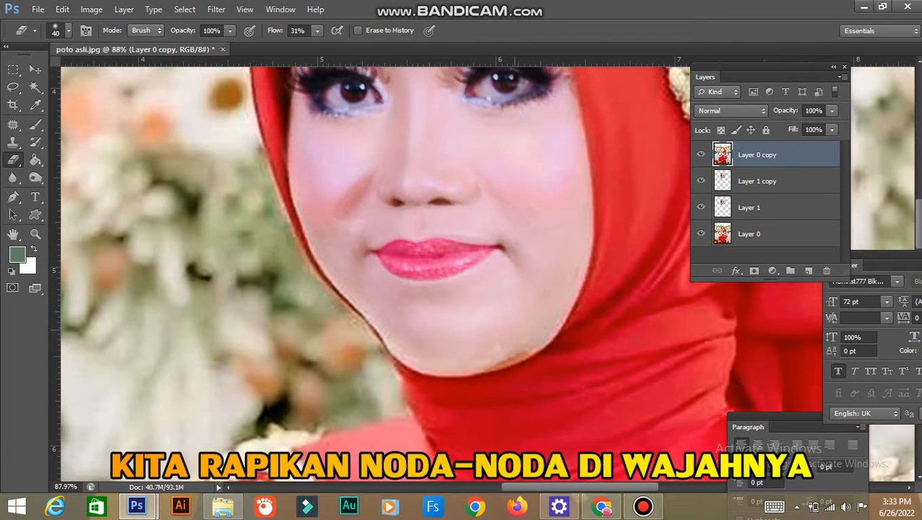
{"action": "mouse_move", "coordinate": [541, 182]}
{"action": "left_mouse_down"}
{"action": "mouse_move", "coordinate": [550, 380]}
{"action": "mouse_move", "coordinate": [548, 194]}
{"action": "left_mouse_up"}
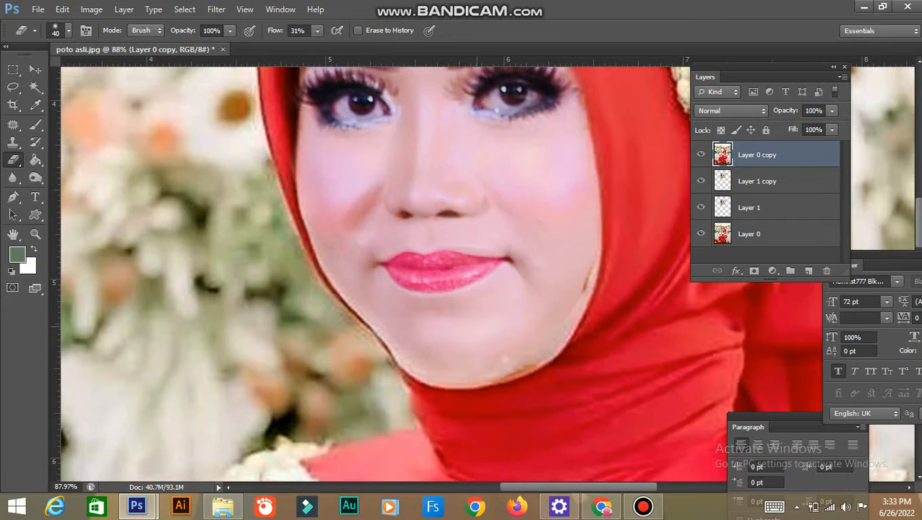
- Enlarge the face on Layer 1 copy to 101.45% width and 101.48% height with Free Transform
{"action": "key", "text": "ctrl+t"}
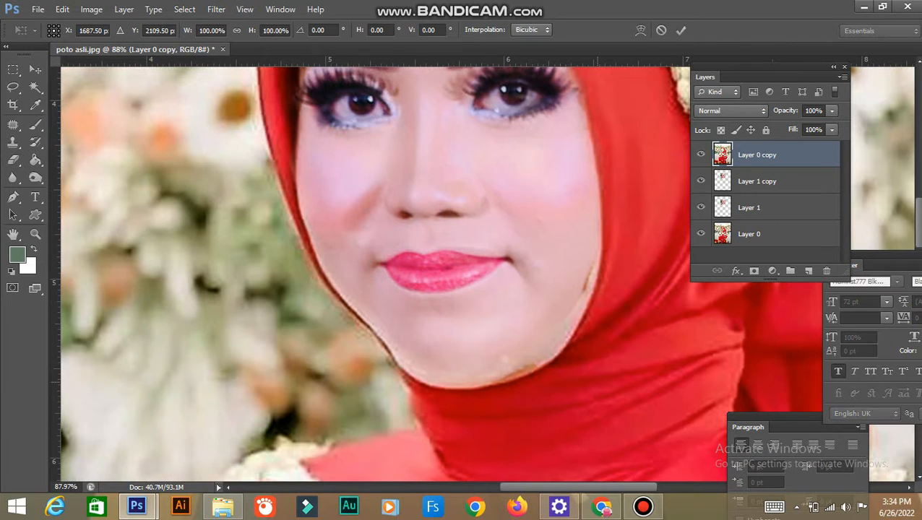
{"action": "key", "text": "Escape"}
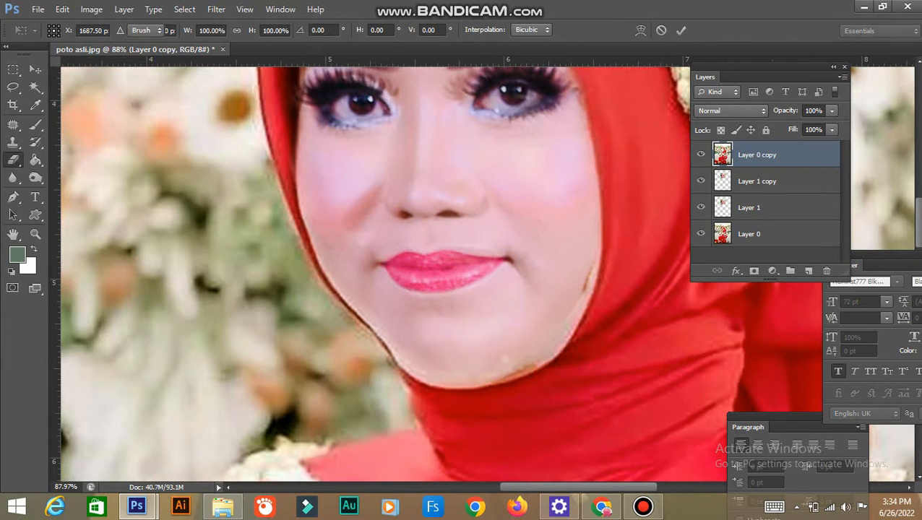
{"action": "left_click", "coordinate": [757, 181]}
{"action": "key", "text": "ctrl+t"}
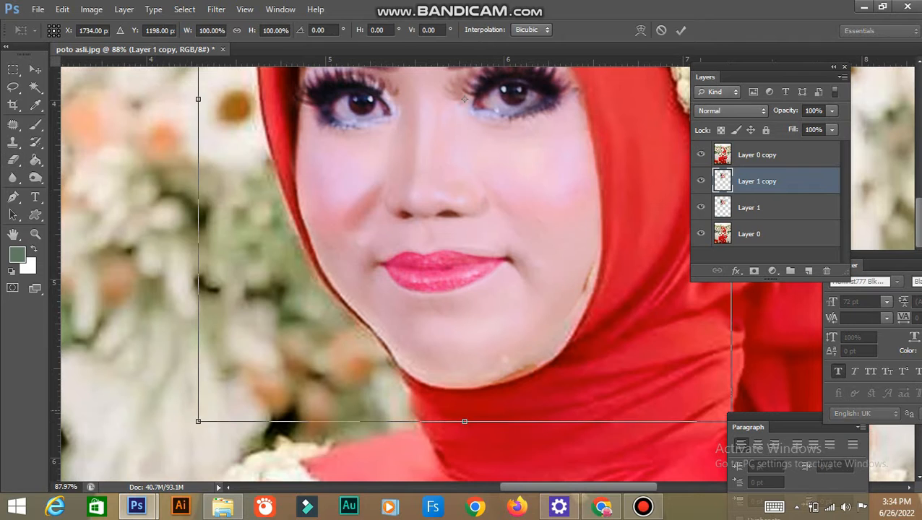
{"action": "left_click_drag", "start_coordinate": [548, 388], "coordinate": [477, 297]}
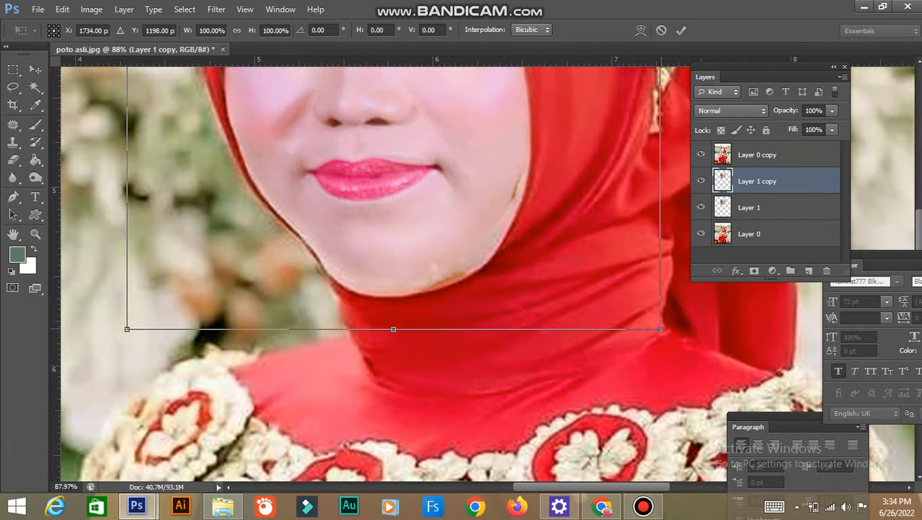
{"action": "left_click_drag", "start_coordinate": [659, 330], "coordinate": [667, 338]}
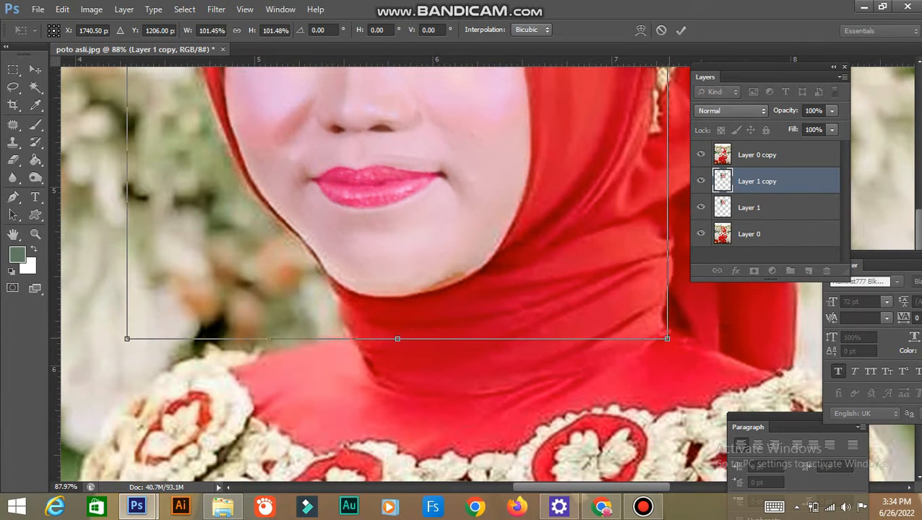
{"action": "key", "text": "Return"}
- Erase the leftover skin edge of Layer 0 copy along the chin with the 40-pixel eraser
{"action": "key", "text": "e"}
{"action": "left_click_drag", "start_coordinate": [465, 201], "coordinate": [502, 342]}
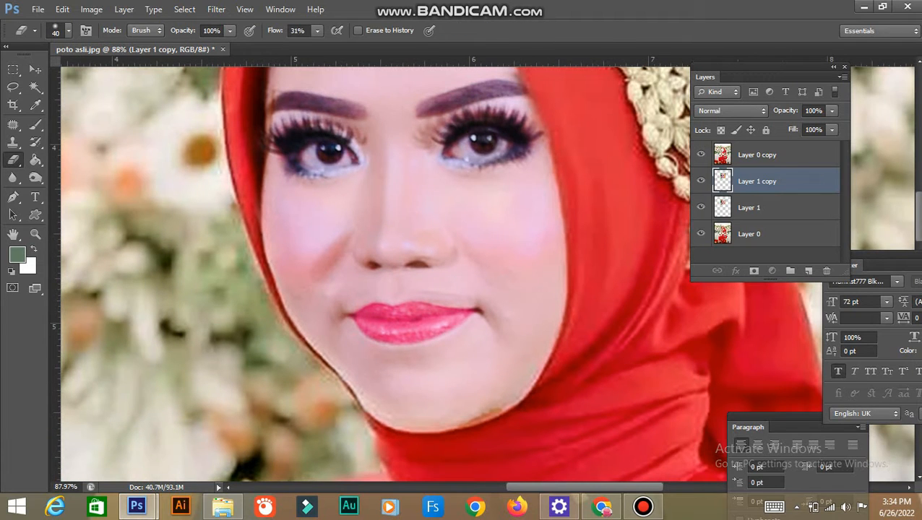
{"action": "left_click", "coordinate": [766, 154]}
{"action": "left_click_drag", "start_coordinate": [339, 388], "coordinate": [354, 320]}
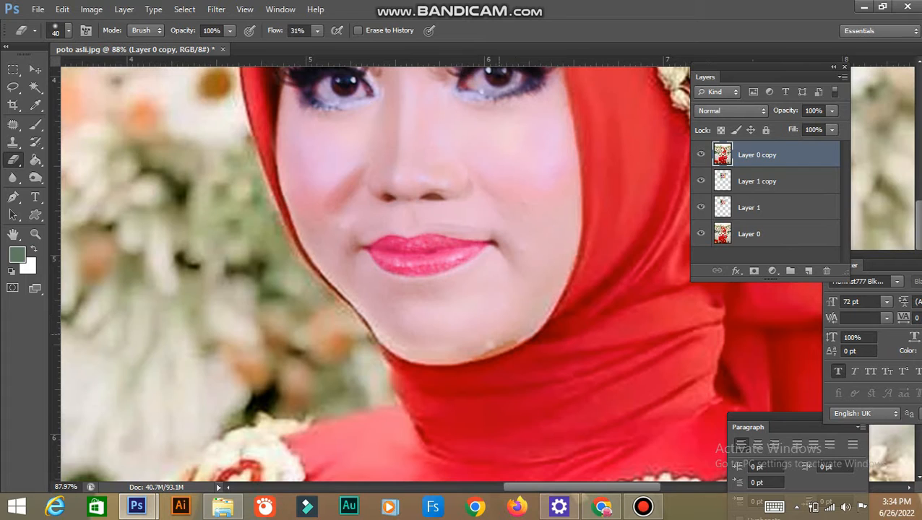
{"action": "left_click", "coordinate": [497, 348]}
{"action": "mouse_move", "coordinate": [463, 348]}
{"action": "left_mouse_down"}
{"action": "mouse_move", "coordinate": [415, 335]}
{"action": "mouse_move", "coordinate": [399, 341]}
{"action": "mouse_move", "coordinate": [420, 356]}
{"action": "left_mouse_up"}
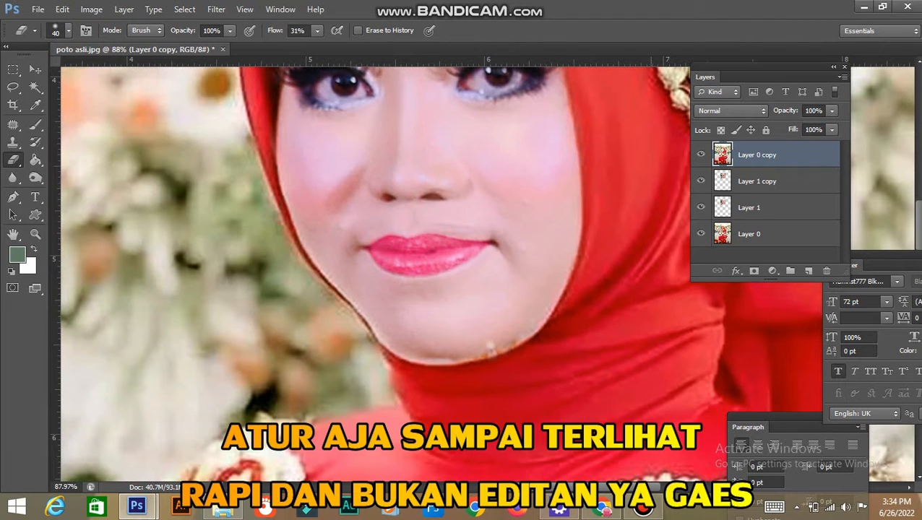
- Enlarge the face on Layer 1 copy slightly from its lower-right corner with Free Transform
{"action": "left_click", "coordinate": [757, 181]}
{"action": "key", "text": "ctrl+t"}
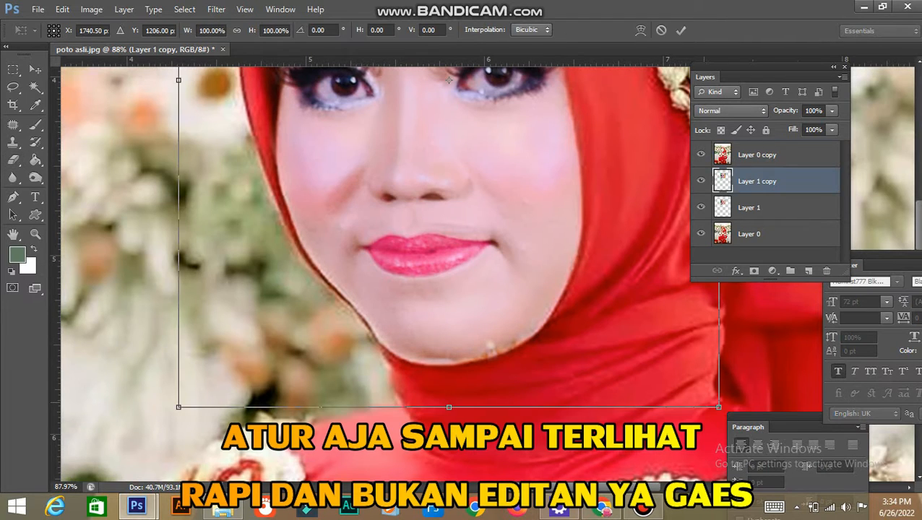
{"action": "left_click_drag", "start_coordinate": [718, 407], "coordinate": [724, 414]}
{"action": "key", "text": "Return"}
- Erase Layer 0 copy over the brow and eye nearest the gold headpiece with a 150-pixel eraser
{"action": "key", "text": "e"}
{"action": "key", "text": "z"}
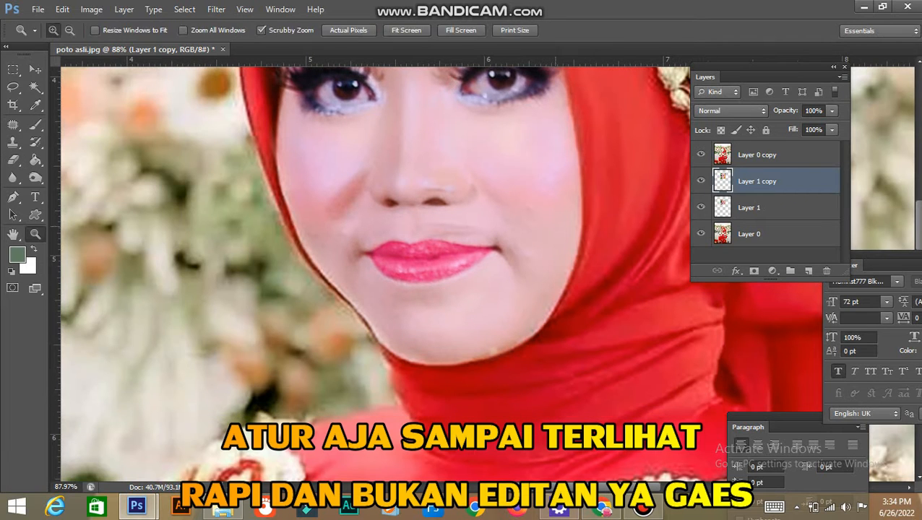
{"action": "left_click_drag", "start_coordinate": [448, 240], "coordinate": [395, 332]}
{"action": "left_click_drag", "start_coordinate": [396, 333], "coordinate": [410, 334]}
{"action": "key", "text": "e"}
{"action": "key", "text": "alt+bracketright"}
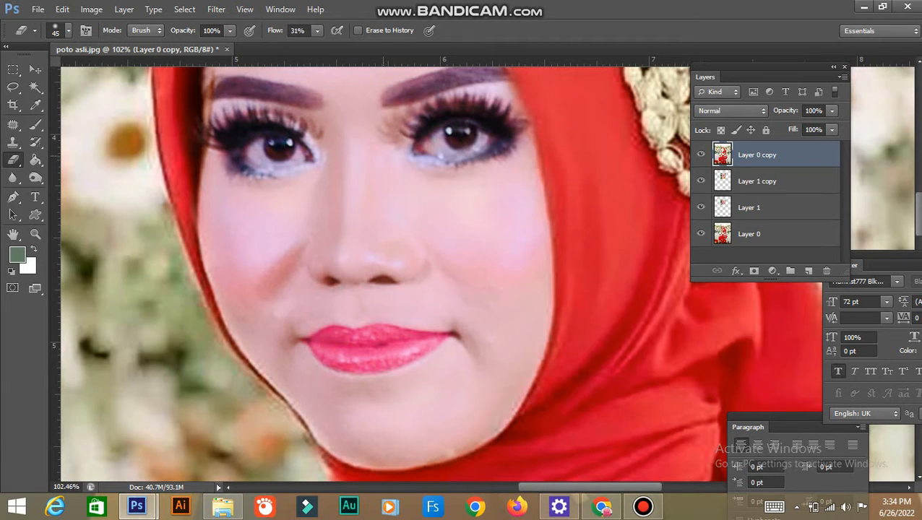
{"action": "key", "text": "bracketright"}
{"action": "key", "text": "bracketright"}
{"action": "key", "text": "bracketright"}
{"action": "key", "text": "bracketright"}
{"action": "key", "text": "bracketright"}
{"action": "key", "text": "bracketright"}
{"action": "key", "text": "bracketright"}
{"action": "key", "text": "bracketright"}
{"action": "left_click_drag", "start_coordinate": [431, 99], "coordinate": [451, 153]}
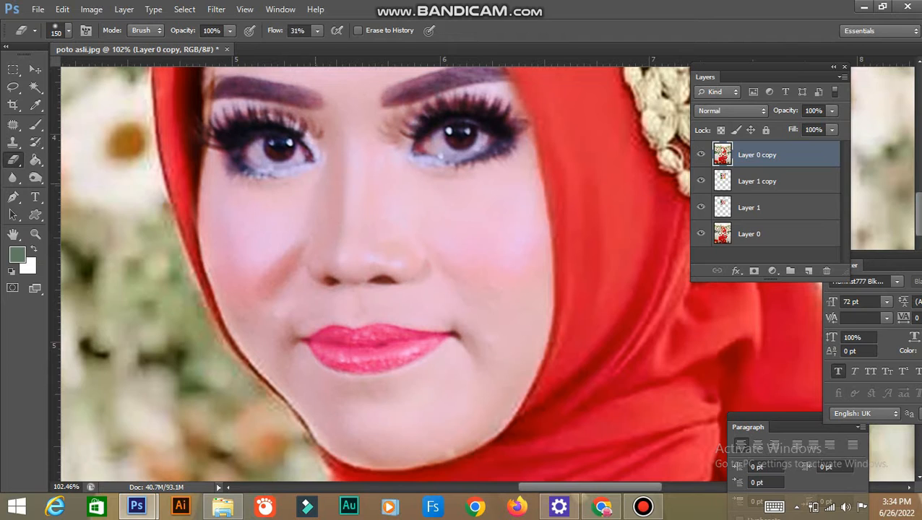
- Erase the skin edge of Layer 0 copy along the left side of the forehead with a 35-pixel eraser, undoing one stray stroke
{"action": "left_click_drag", "start_coordinate": [284, 148], "coordinate": [438, 324]}
{"action": "key", "text": "bracketleft"}
{"action": "key", "text": "bracketleft"}
{"action": "key", "text": "bracketleft"}
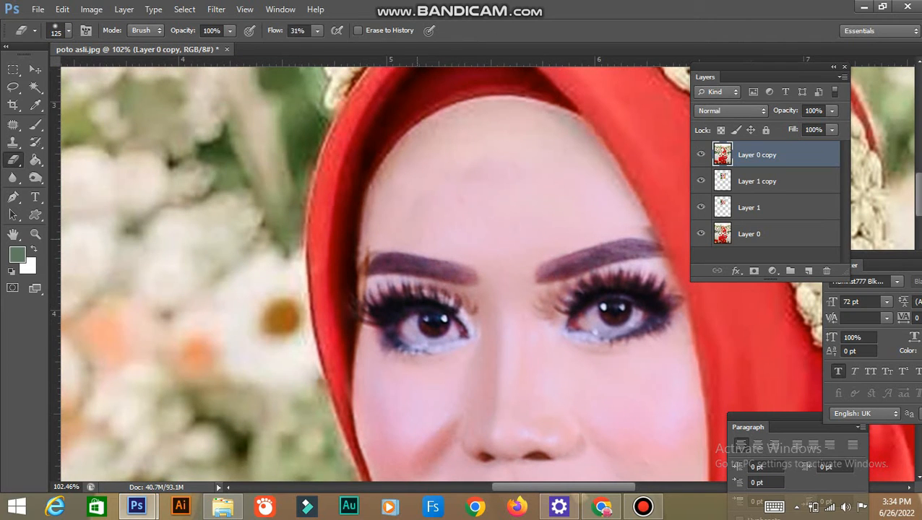
{"action": "key", "text": "bracketleft"}
{"action": "left_click_drag", "start_coordinate": [384, 195], "coordinate": [386, 177]}
{"action": "key", "text": "ctrl+z"}
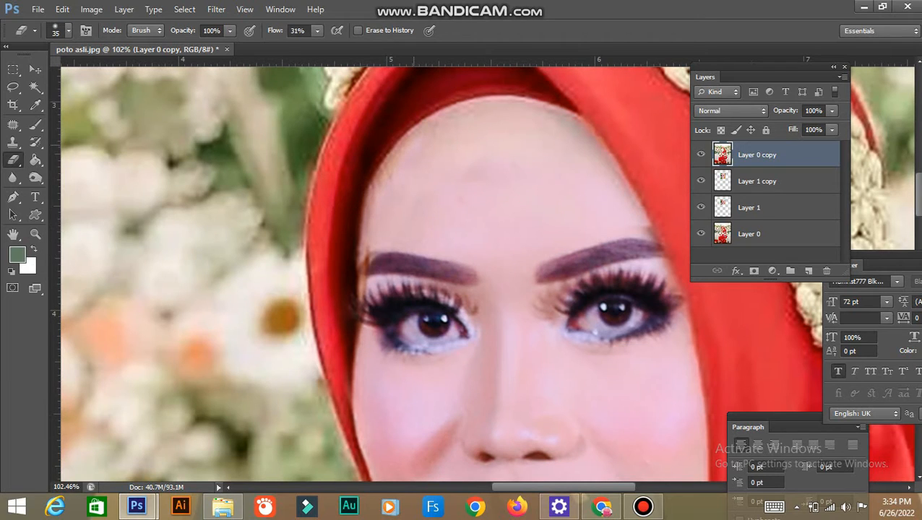
{"action": "left_click_drag", "start_coordinate": [369, 222], "coordinate": [416, 145]}
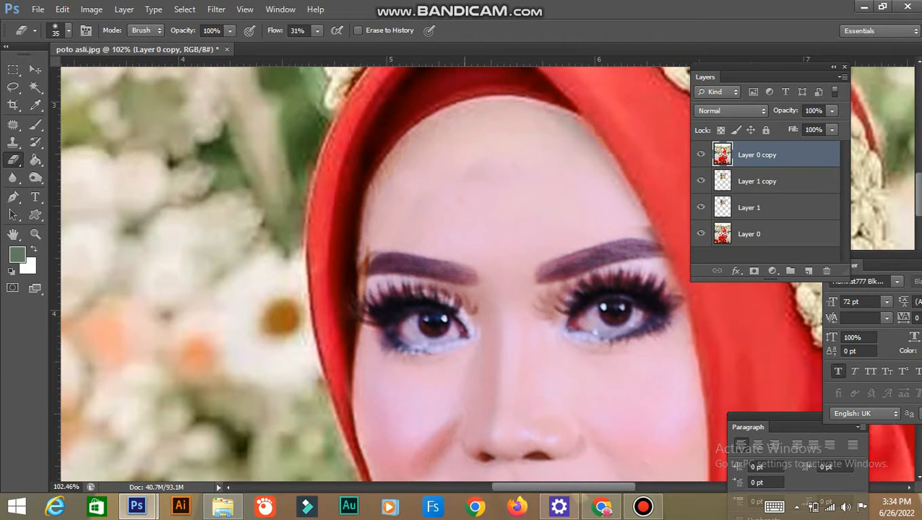
{"action": "mouse_move", "coordinate": [432, 367]}
{"action": "left_mouse_down"}
{"action": "mouse_move", "coordinate": [443, 211]}
{"action": "mouse_move", "coordinate": [446, 260]}
{"action": "left_mouse_up"}
{"action": "key", "text": "z"}
{"action": "left_click_drag", "start_coordinate": [494, 164], "coordinate": [434, 164]}
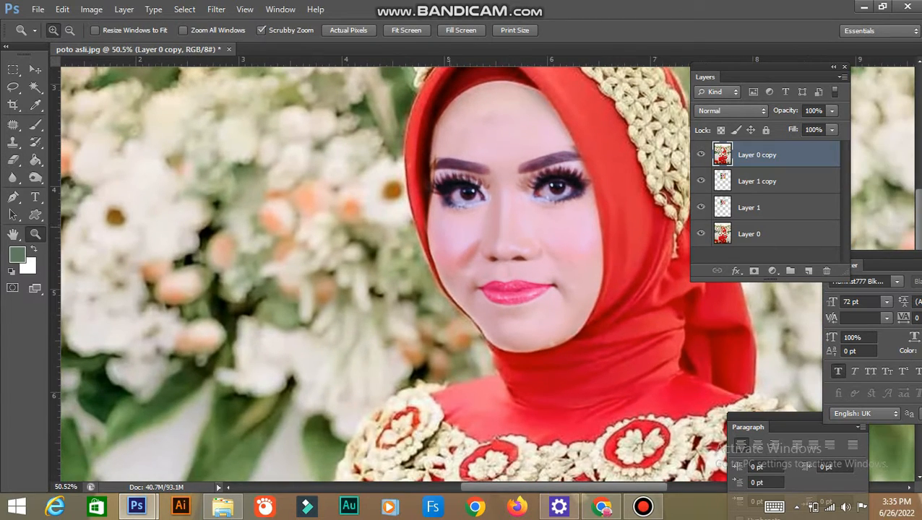
{"action": "key", "text": "v"}
{"action": "key", "text": "ctrl+t"}
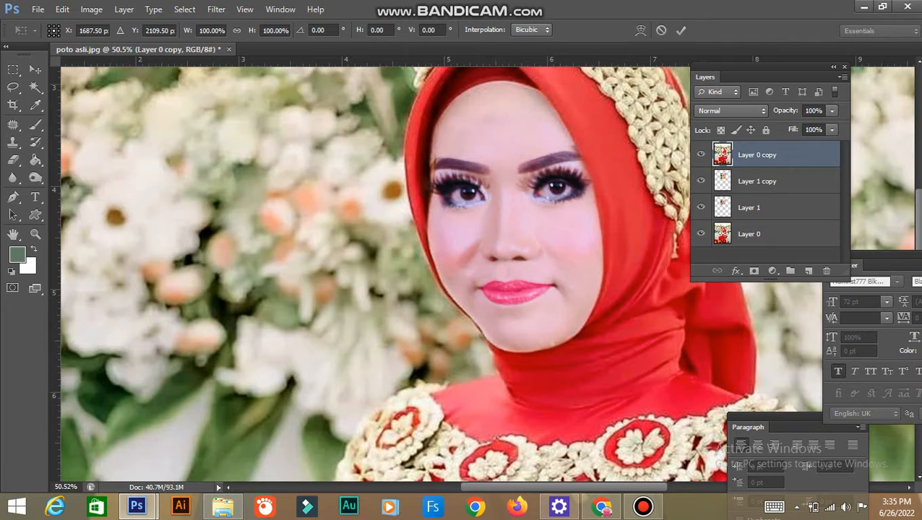
{"action": "key", "text": "Escape"}
- Enlarge the face on Layer 1 copy to 101.42% width and 101.44% height with Free Transform
{"action": "left_click", "coordinate": [757, 181]}
{"action": "left_click_drag", "start_coordinate": [429, 174], "coordinate": [388, 243]}
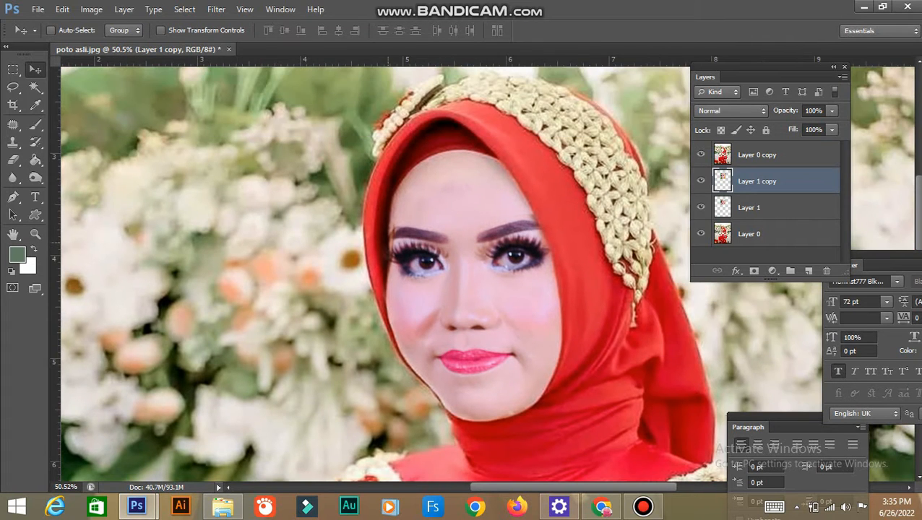
{"action": "key", "text": "ctrl+t"}
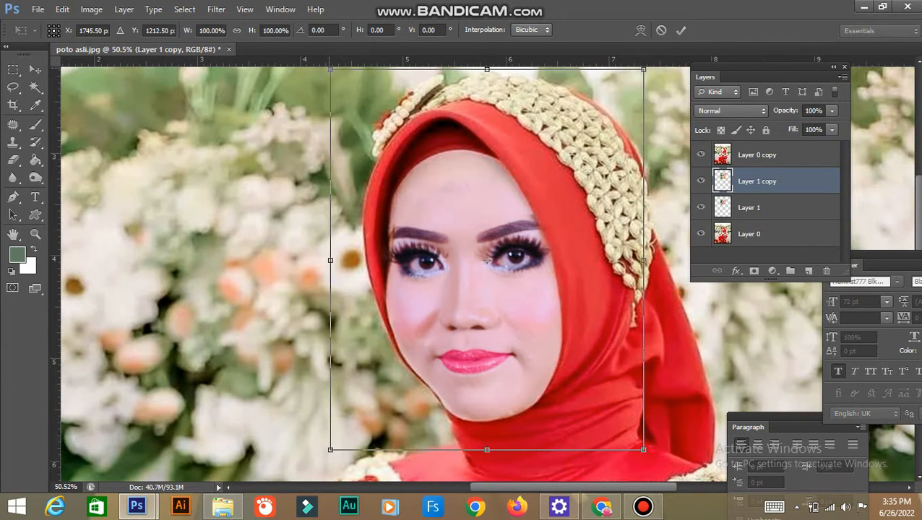
{"action": "left_click_drag", "start_coordinate": [330, 69], "coordinate": [323, 136]}
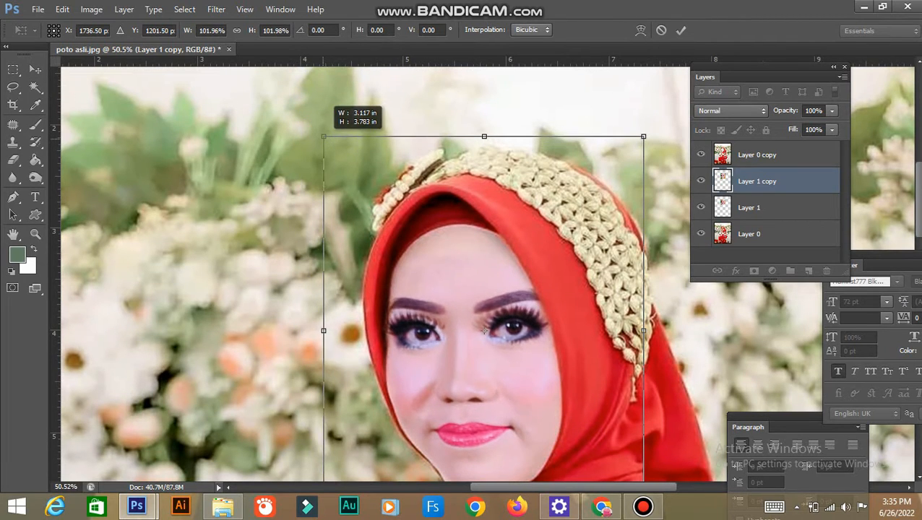
{"action": "key", "text": "Return"}
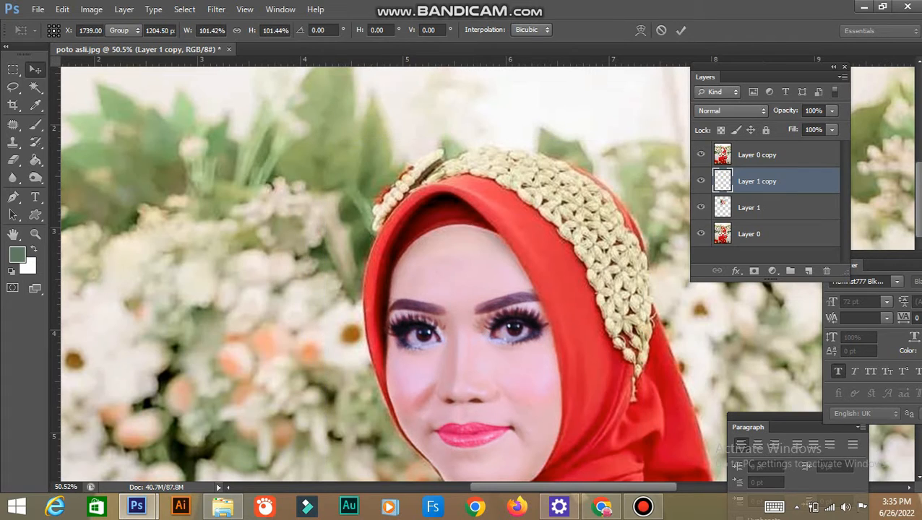
- Shift the midtones of Layer 1 copy toward yellow and red with Color Balance
{"action": "scroll", "coordinate": [434, 275], "scroll_direction": "down", "scroll_amount": 5}
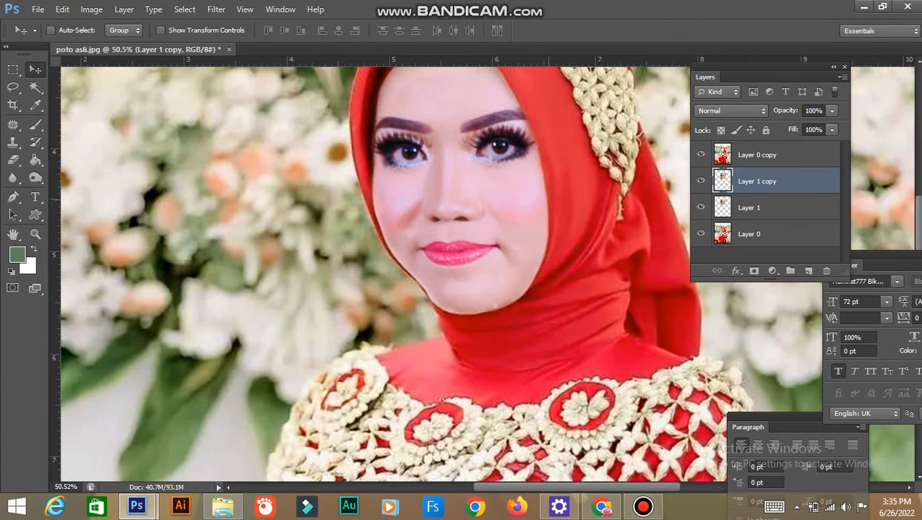
{"action": "key", "text": "z"}
{"action": "left_click_drag", "start_coordinate": [552, 200], "coordinate": [454, 200]}
{"action": "left_click_drag", "start_coordinate": [523, 212], "coordinate": [490, 211]}
{"action": "key", "text": "ctrl+b"}
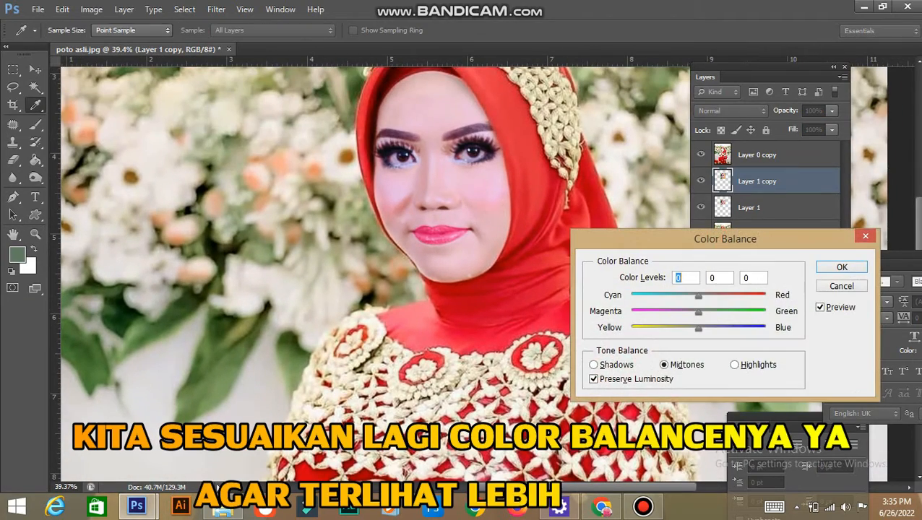
{"action": "left_click_drag", "start_coordinate": [698, 329], "coordinate": [673, 329]}
{"action": "left_click_drag", "start_coordinate": [698, 296], "coordinate": [720, 296]}
{"action": "key", "text": "Return"}
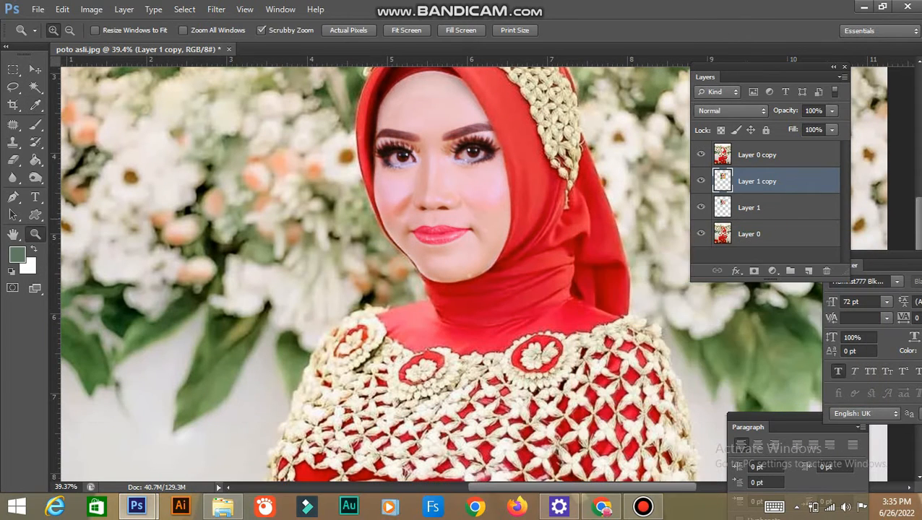
- Erase the remaining skin edge of Layer 0 copy along the jaw and chin with a 15-pixel eraser
{"action": "left_click_drag", "start_coordinate": [584, 210], "coordinate": [517, 209]}
{"action": "left_click_drag", "start_coordinate": [542, 230], "coordinate": [578, 119]}
{"action": "left_click_drag", "start_coordinate": [443, 149], "coordinate": [453, 317]}
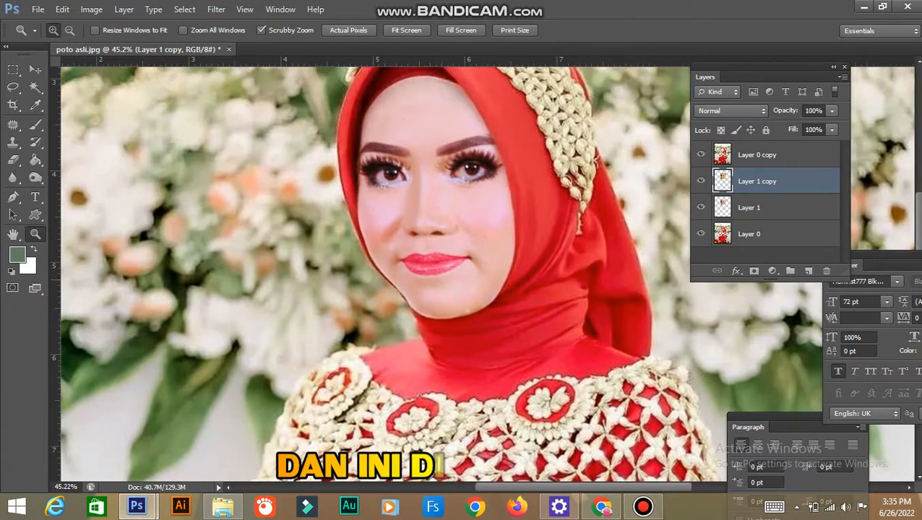
{"action": "left_click_drag", "start_coordinate": [393, 290], "coordinate": [487, 290]}
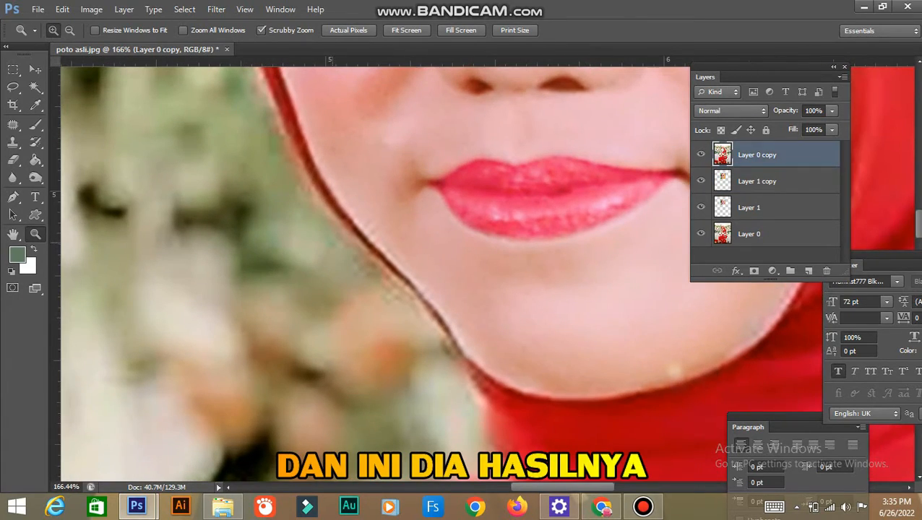
{"action": "left_click_drag", "start_coordinate": [486, 242], "coordinate": [454, 254]}
{"action": "key", "text": "e"}
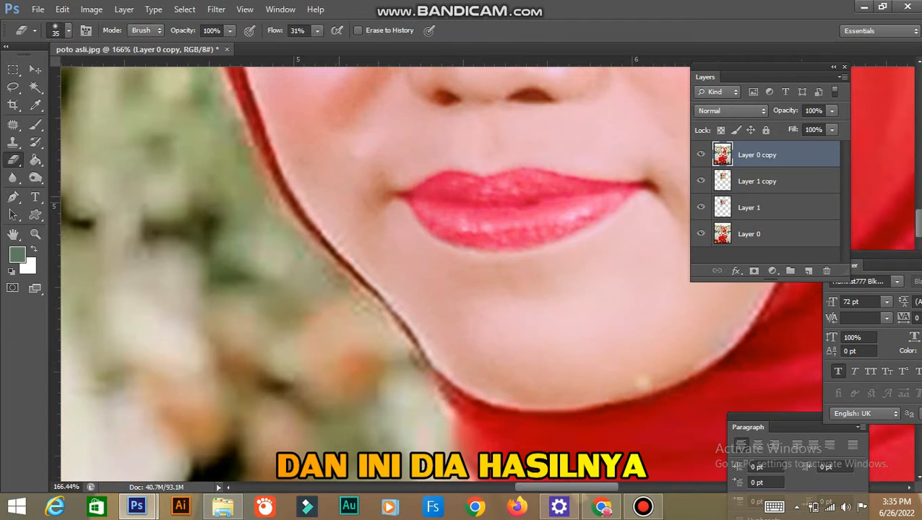
{"action": "key", "text": "bracketleft"}
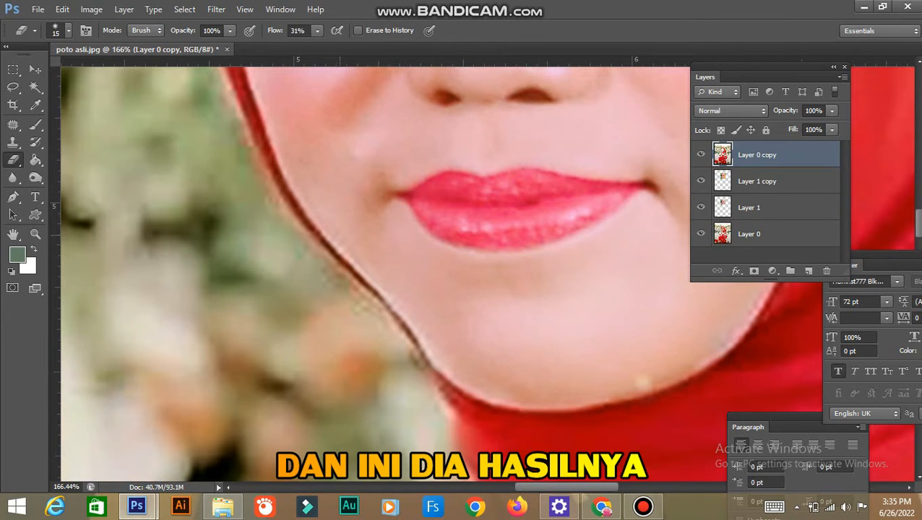
{"action": "mouse_move", "coordinate": [342, 257]}
{"action": "left_mouse_down"}
{"action": "mouse_move", "coordinate": [484, 394]}
{"action": "mouse_move", "coordinate": [590, 402]}
{"action": "left_mouse_up"}
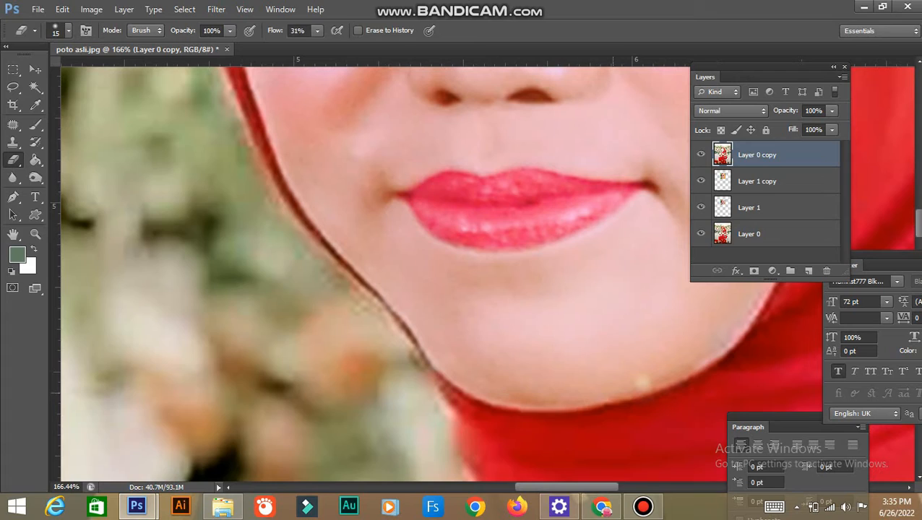
{"action": "left_click_drag", "start_coordinate": [718, 359], "coordinate": [693, 369]}
- Select Layer 0 copy and Layer 1 copy, and save the document as Photoshop file "edit wajah 7 bulanan" in BAHAN UP
{"action": "key", "text": "z"}
{"action": "left_click_drag", "start_coordinate": [494, 235], "coordinate": [326, 235]}
{"action": "key", "text": "v"}
{"action": "left_click_drag", "start_coordinate": [566, 322], "coordinate": [475, 230]}
{"action": "key", "text": "z"}
{"action": "left_click_drag", "start_coordinate": [483, 181], "coordinate": [483, 239]}
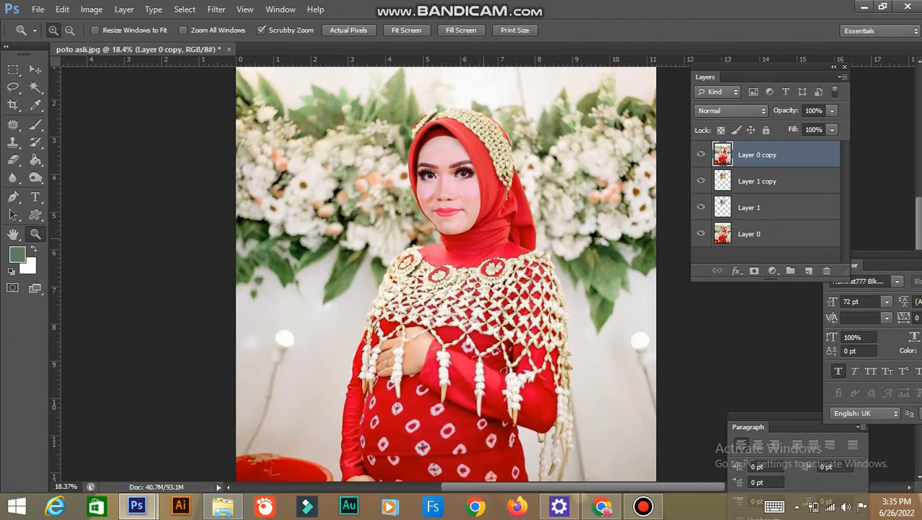
{"action": "key", "text": "v"}
{"action": "left_click", "coordinate": [757, 181], "text": "shift"}
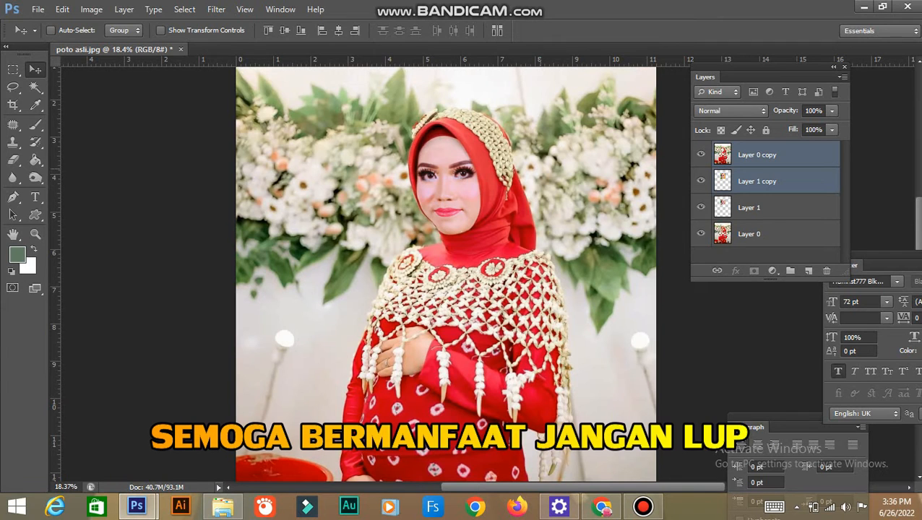
{"action": "key", "text": "ctrl+shift+s"}
{"action": "type", "text": "edit"}
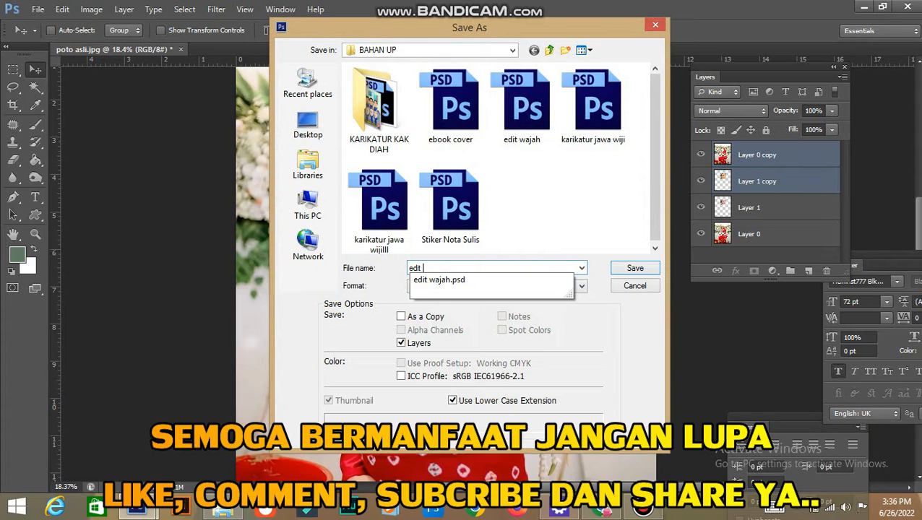
{"action": "type", "text": " wajah 7 bulanan"}
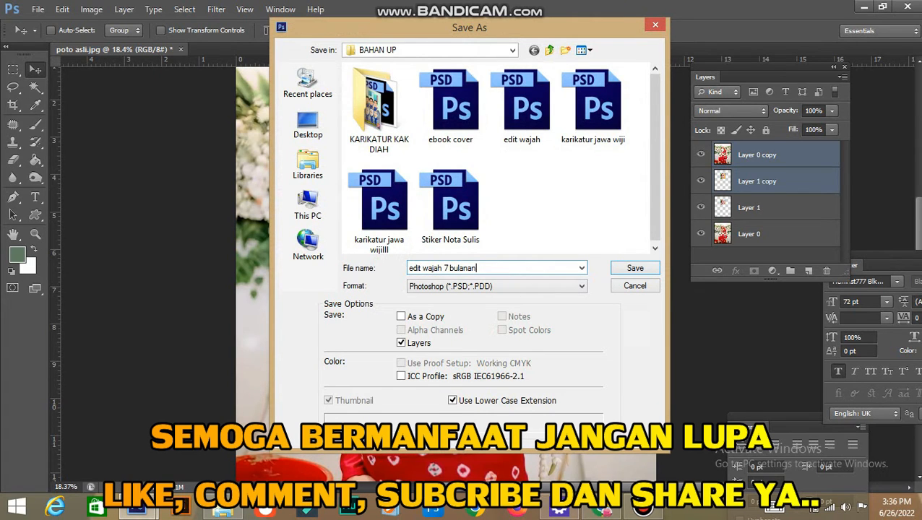
{"action": "key", "text": "Return"}
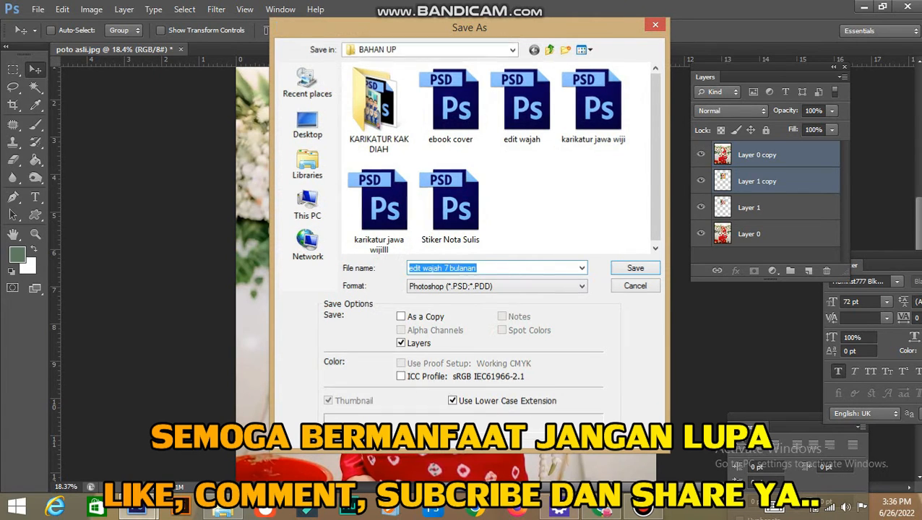
{"action": "key", "text": "Return"}
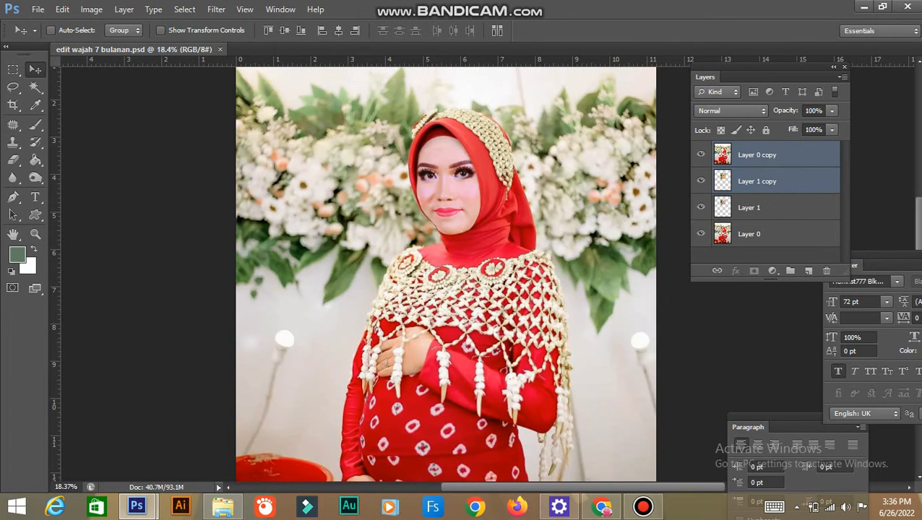
- Merge Layer 0 copy, Layer 1 copy and Layer 1 into a single layer above Layer 0
{"action": "left_click", "coordinate": [776, 207], "text": "ctrl"}
{"action": "key", "text": "ctrl+e"}
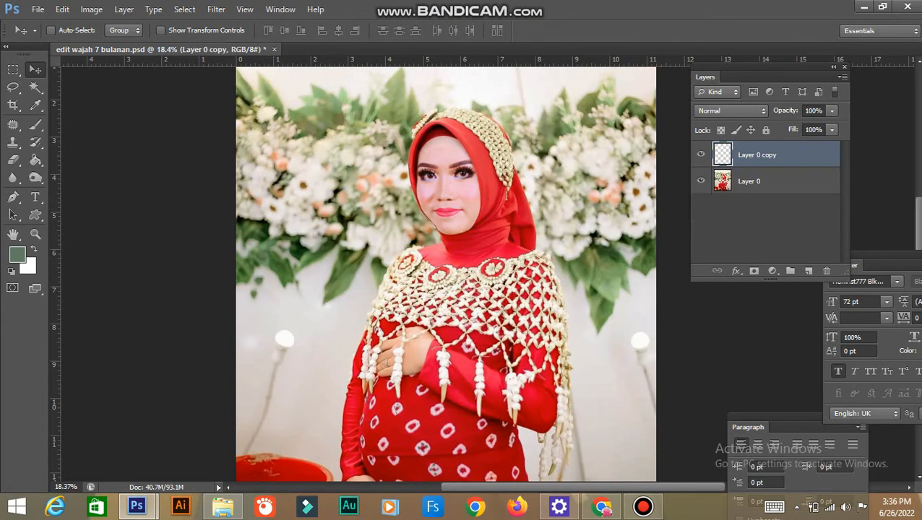
- Compare the edited face with the original photo by toggling the visibility of the merged layer, including close up
{"action": "left_click", "coordinate": [700, 154]}
{"action": "left_click", "coordinate": [700, 155]}
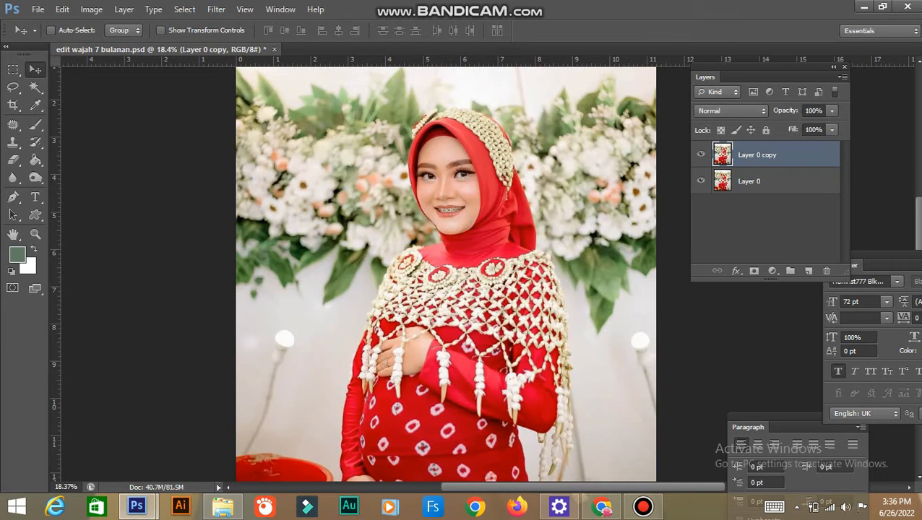
{"action": "left_click_drag", "start_coordinate": [450, 158], "coordinate": [528, 158]}
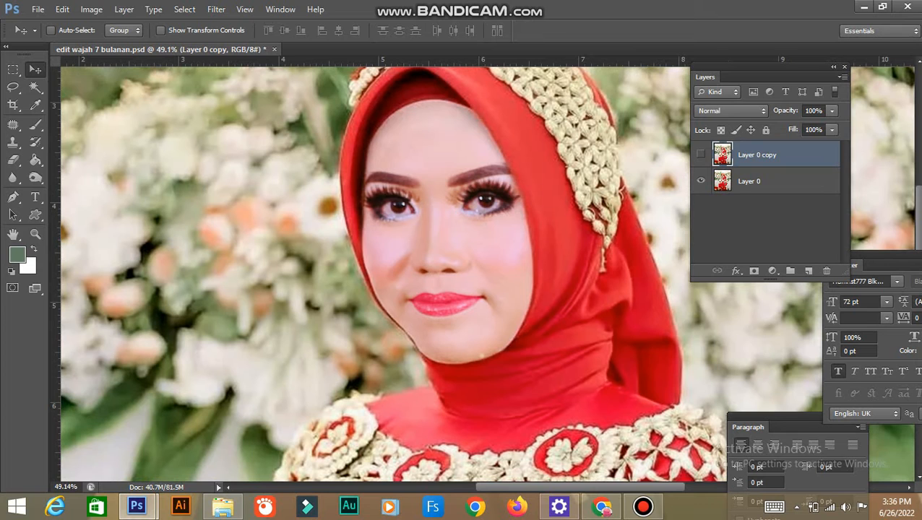
{"action": "left_click", "coordinate": [700, 154]}
{"action": "left_click", "coordinate": [700, 155]}
{"action": "left_click", "coordinate": [700, 155]}
{"action": "left_click", "coordinate": [700, 154]}
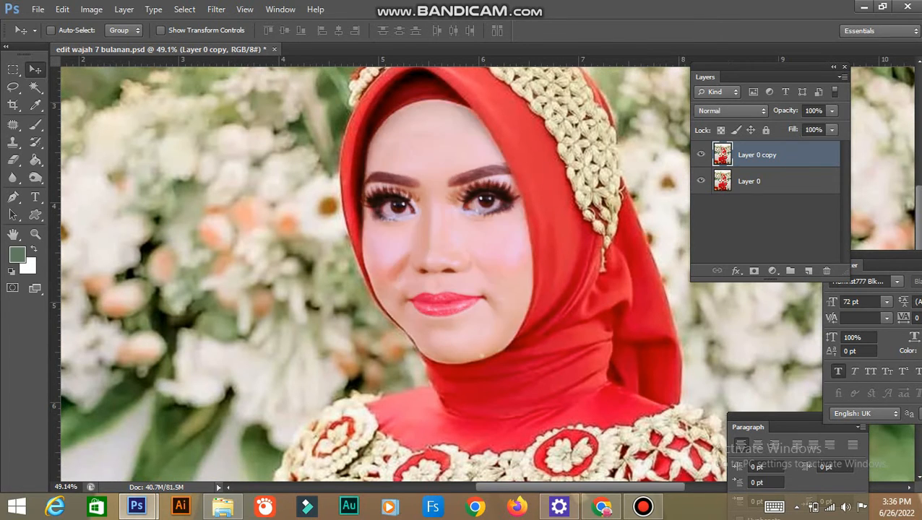